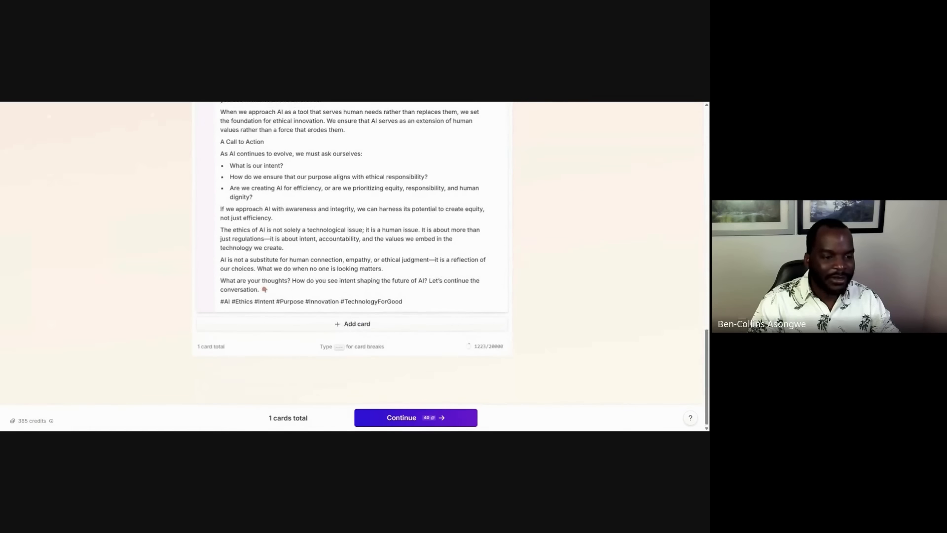
- Switch the content from Card-by-card to Freeform and look through the full AI ethics text
scroll(353, 256, up, 15)
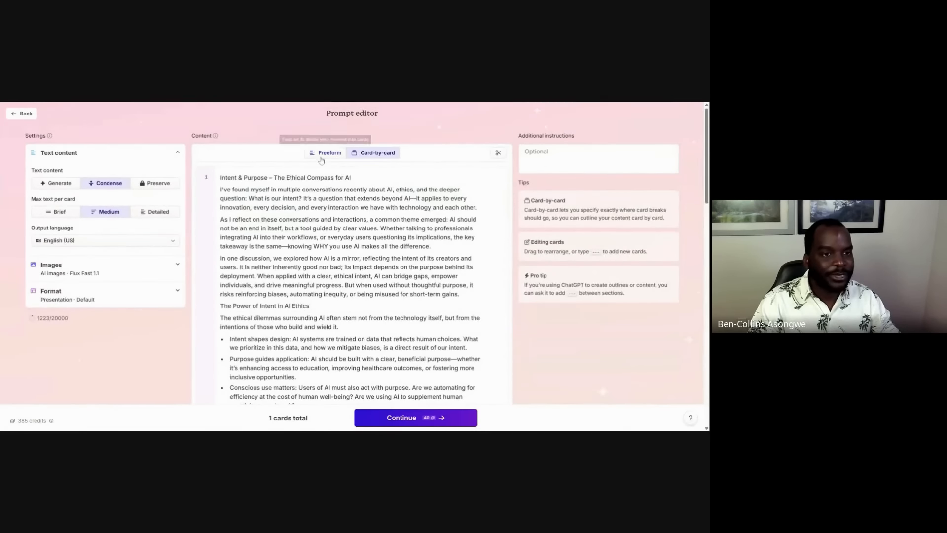
click(326, 153)
scroll(353, 257, down, 4)
scroll(353, 256, up, 4)
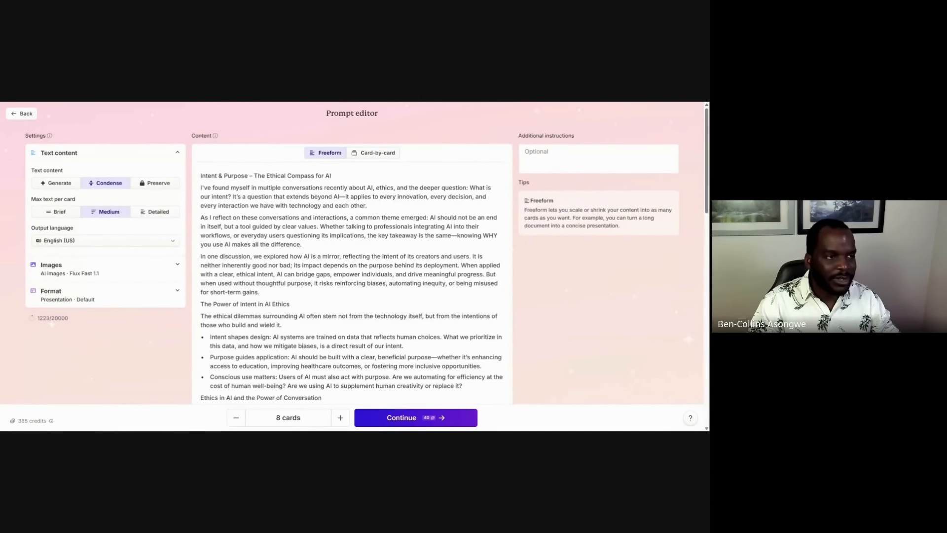
scroll(352, 256, down, 15)
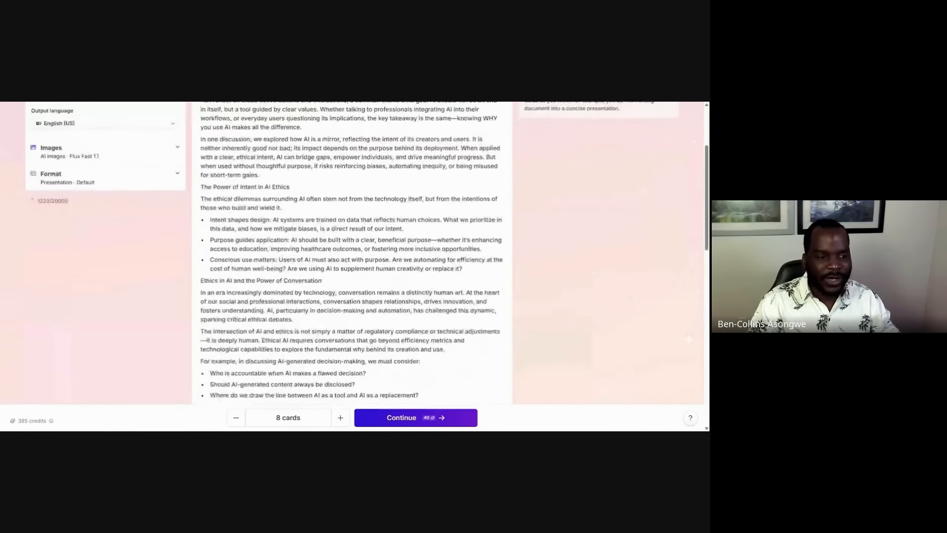
scroll(352, 256, up, 15)
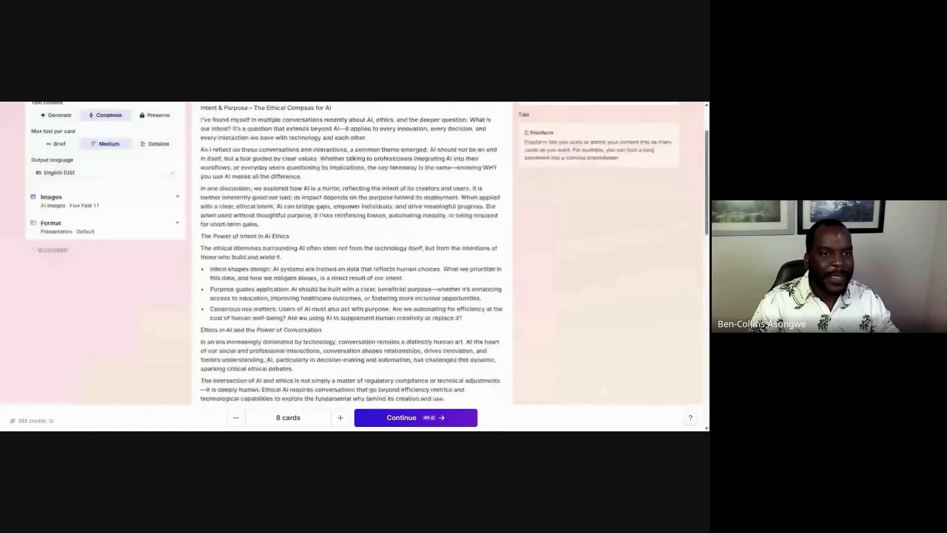
- Try the Card-by-card layout for the content, return to Freeform and check how the text is laid out
click(367, 159)
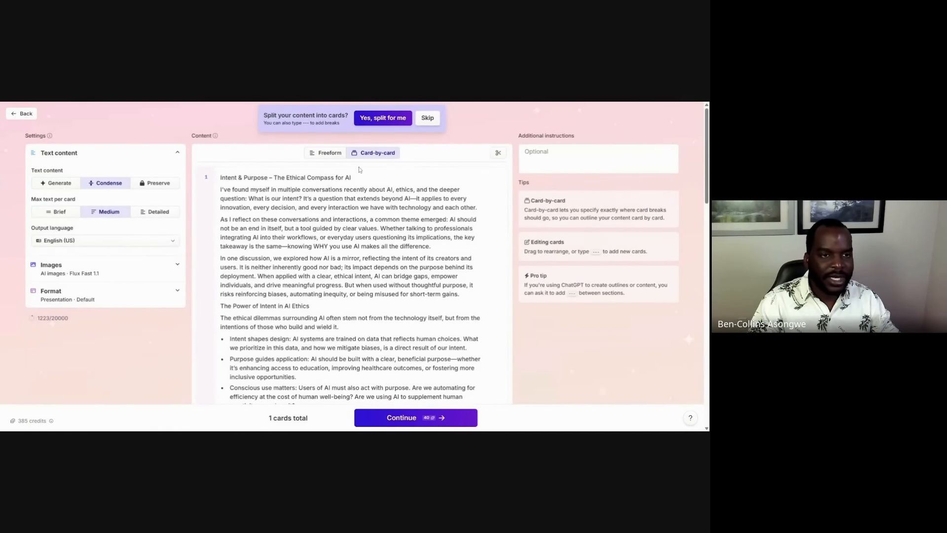
click(327, 153)
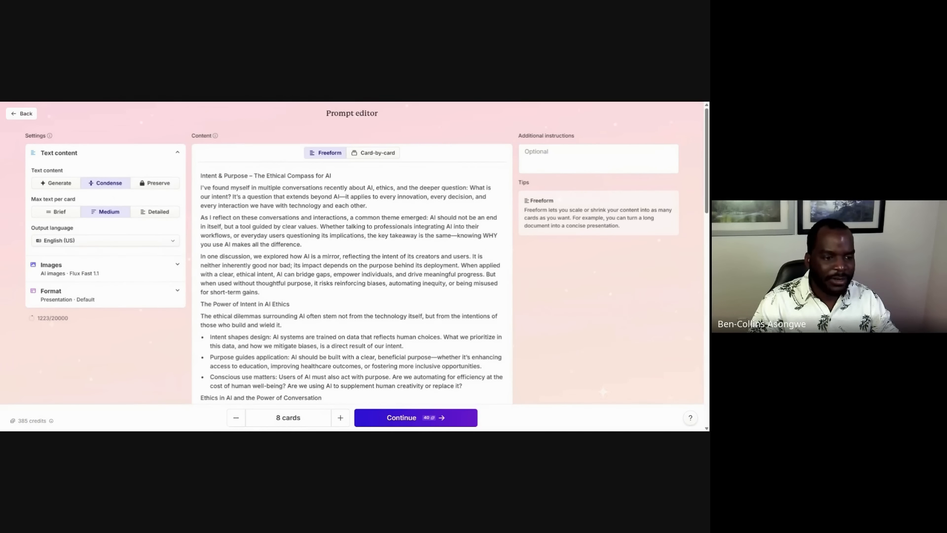
scroll(325, 421, down, 3)
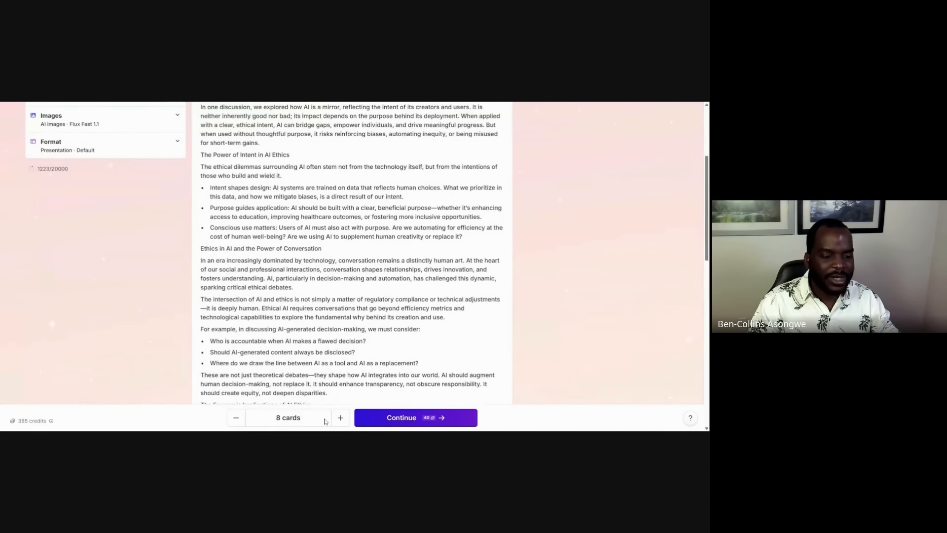
scroll(326, 421, up, 3)
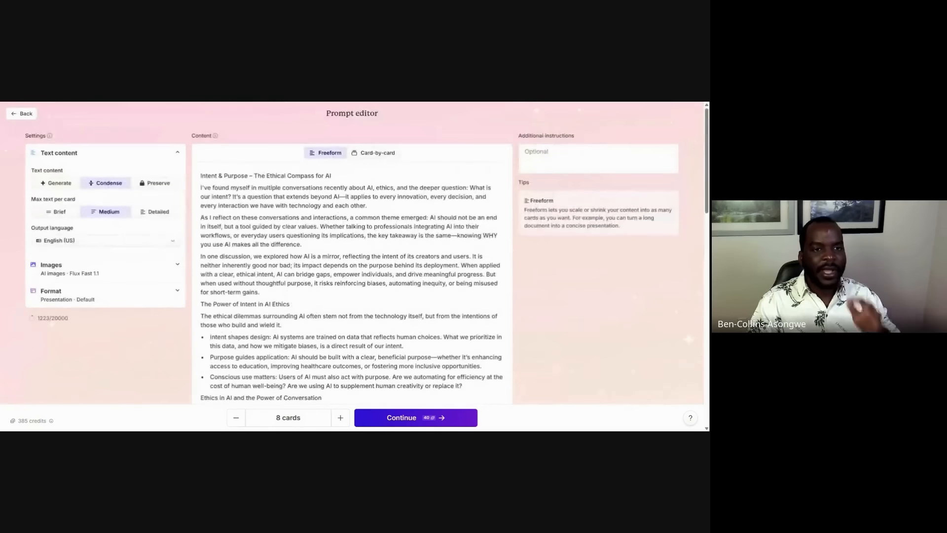
- Switch the content to Card-by-card and add an empty card after the existing text
click(369, 153)
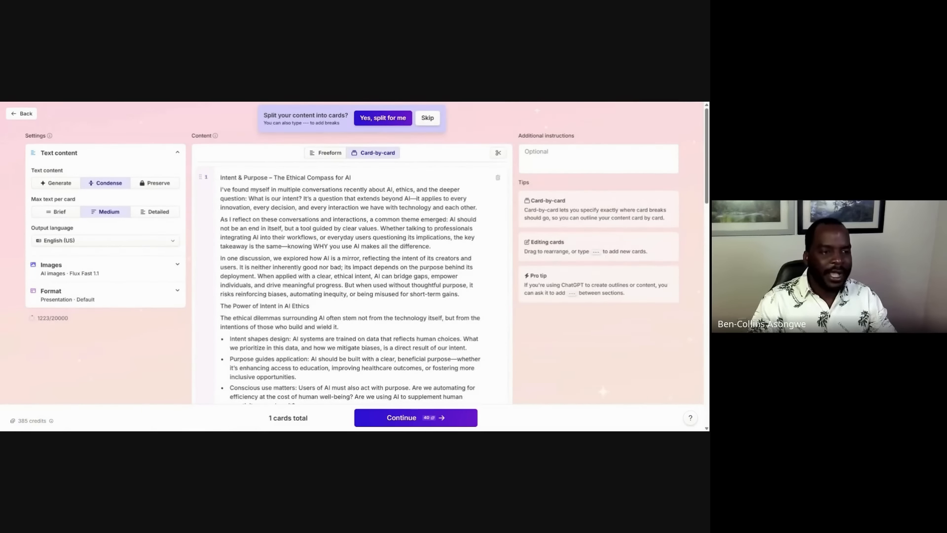
scroll(264, 330, down, 10)
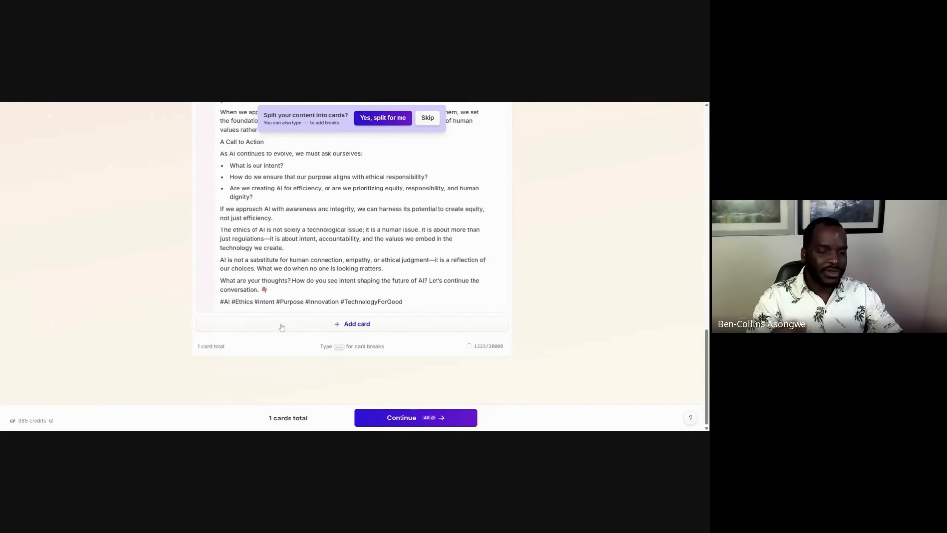
click(281, 327)
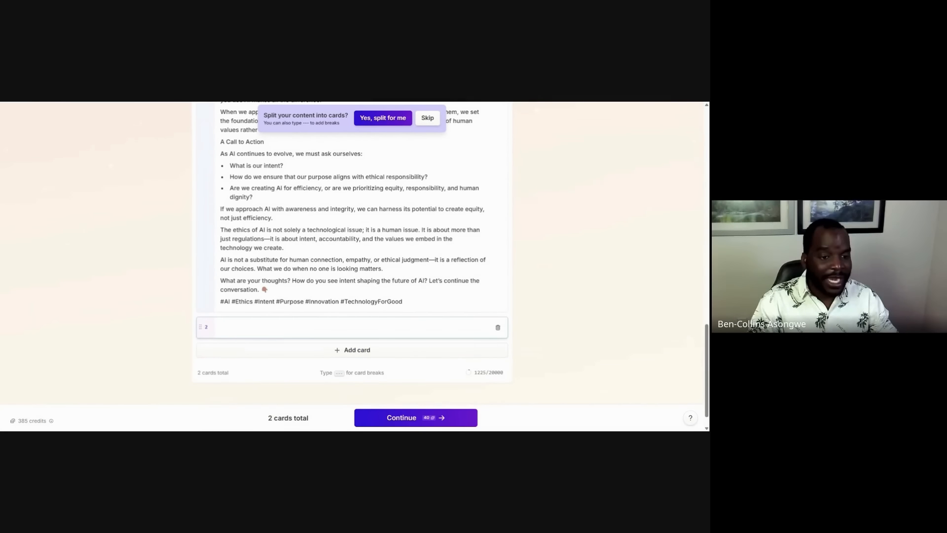
- Highlight the heading "Ethics in AI and the Power of Conversation" in the first card, and delete the empty second card
scroll(352, 267, up, 18)
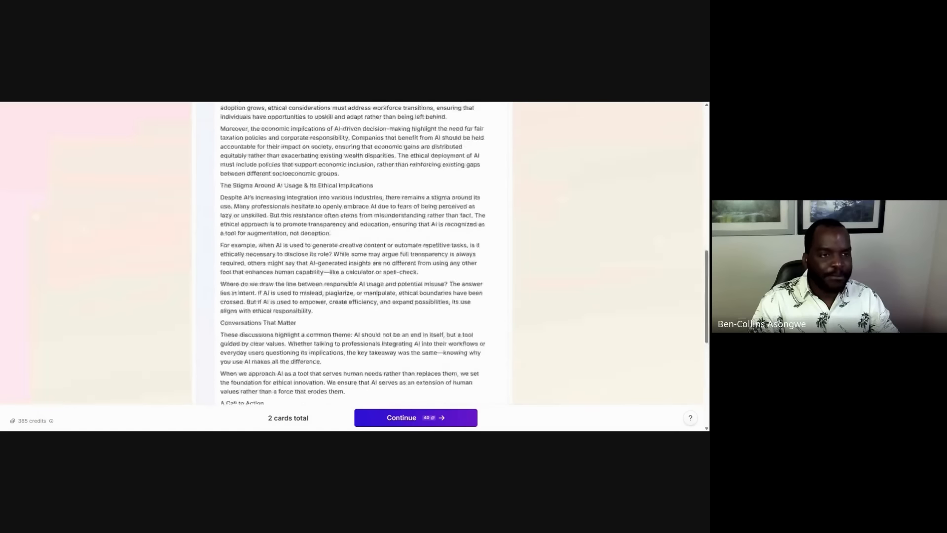
scroll(352, 267, down, 3)
scroll(352, 267, up, 3)
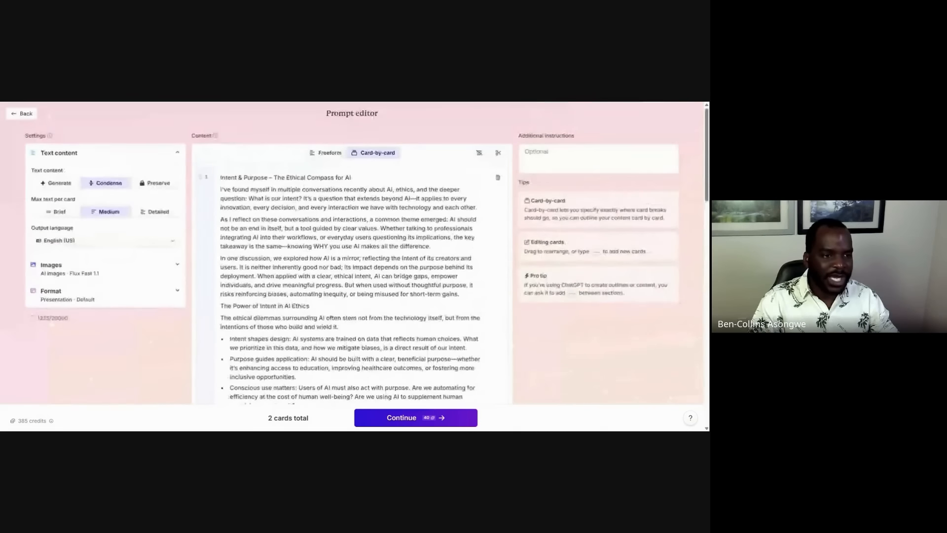
scroll(352, 267, down, 3)
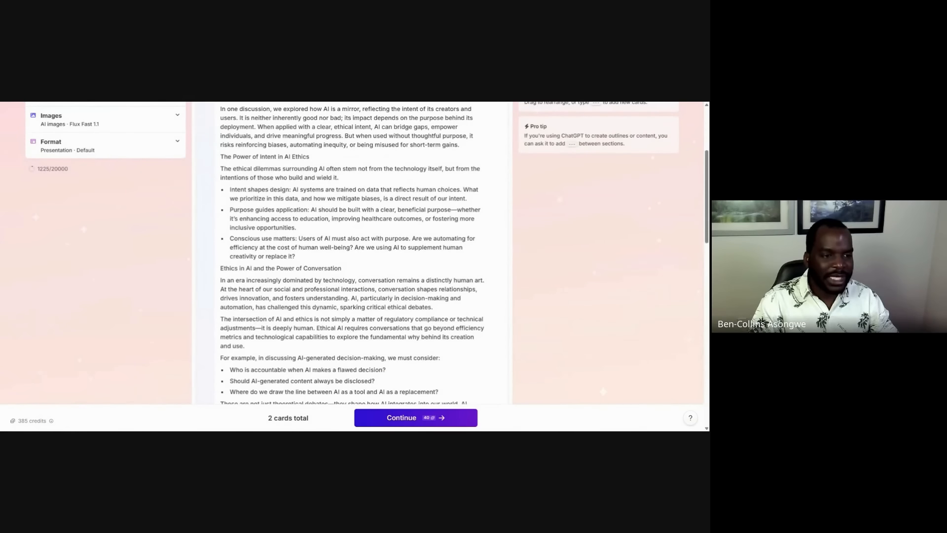
drag(220, 268, 342, 268)
scroll(341, 268, down, 2)
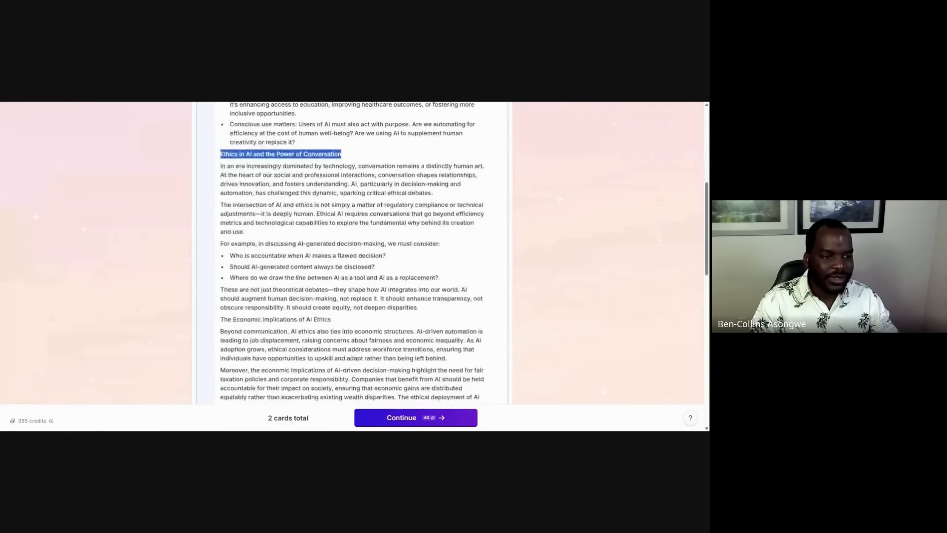
scroll(352, 252, down, 10)
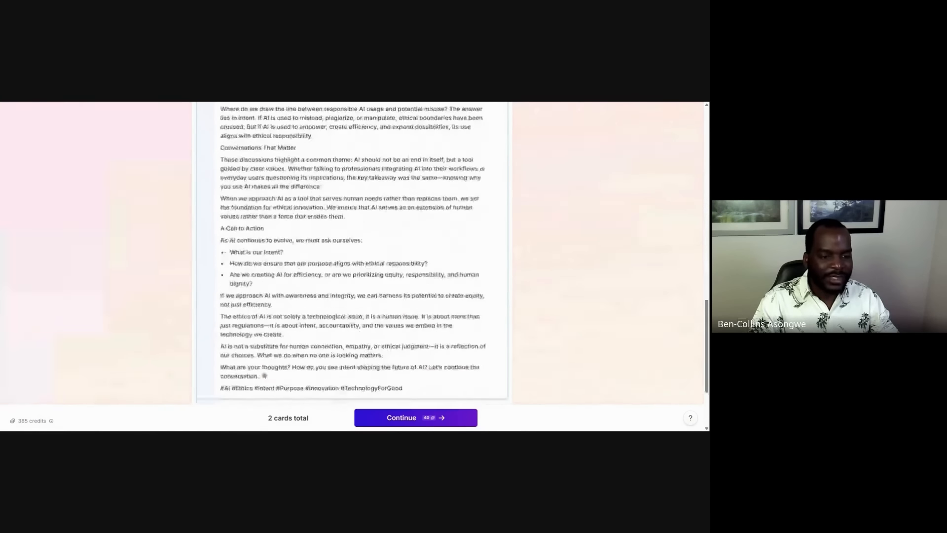
scroll(497, 345, down, 2)
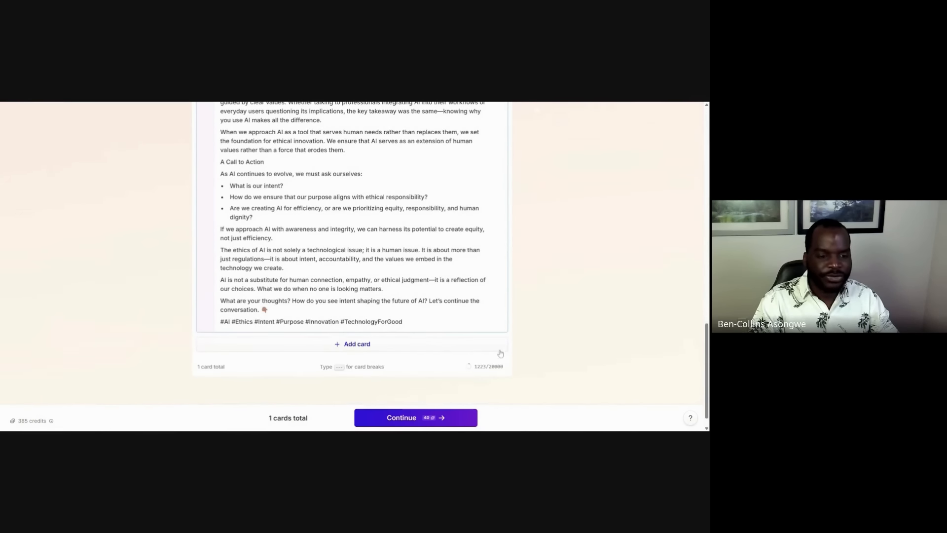
- Switch the content to Freeform and set the presentation length to 9 cards
scroll(344, 372, up, 15)
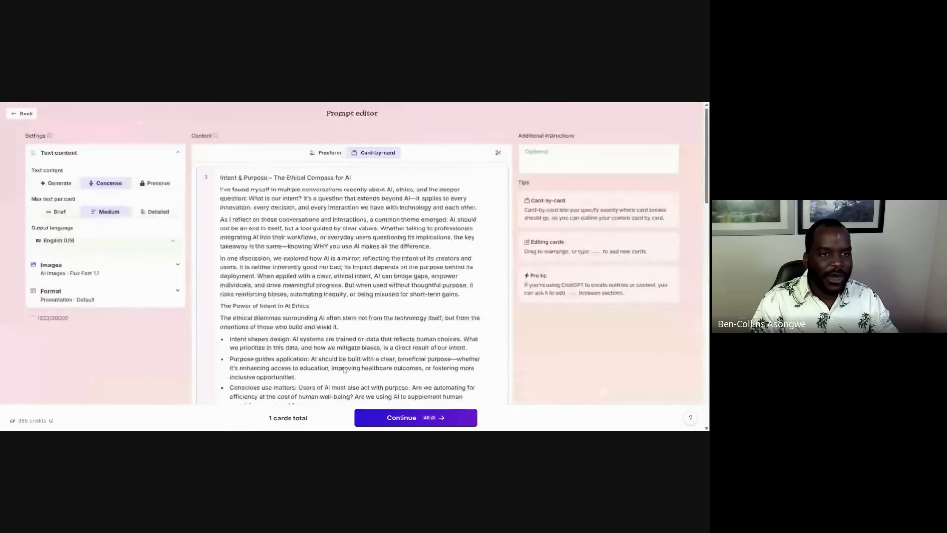
click(326, 154)
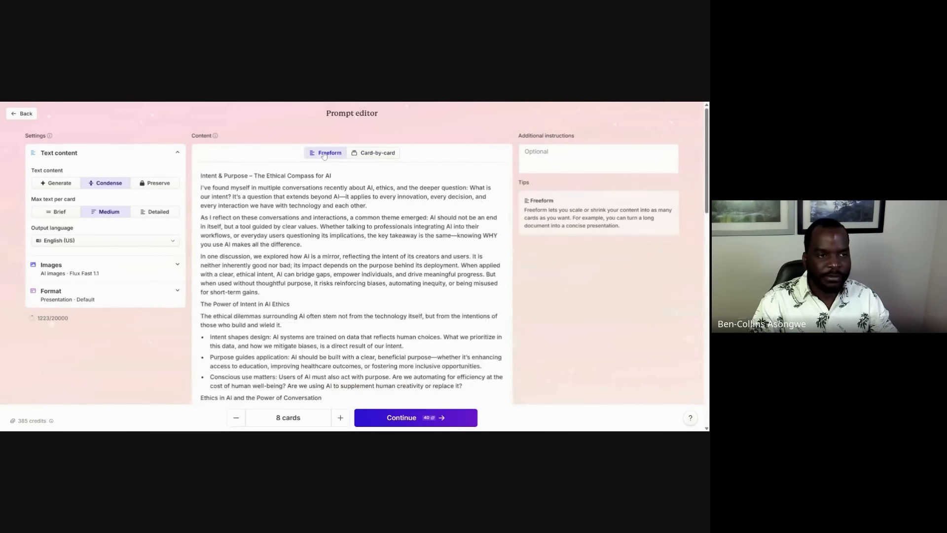
scroll(352, 253, down, 2)
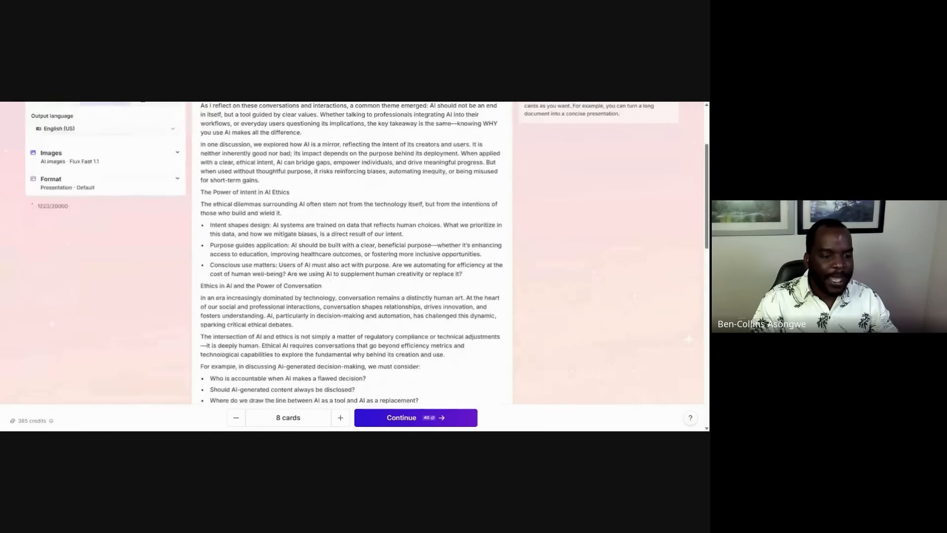
click(342, 418)
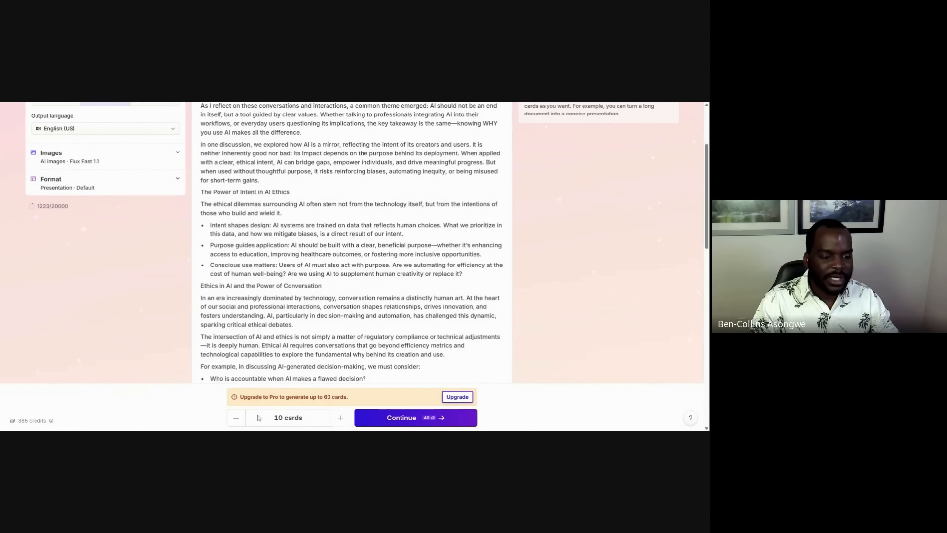
click(237, 418)
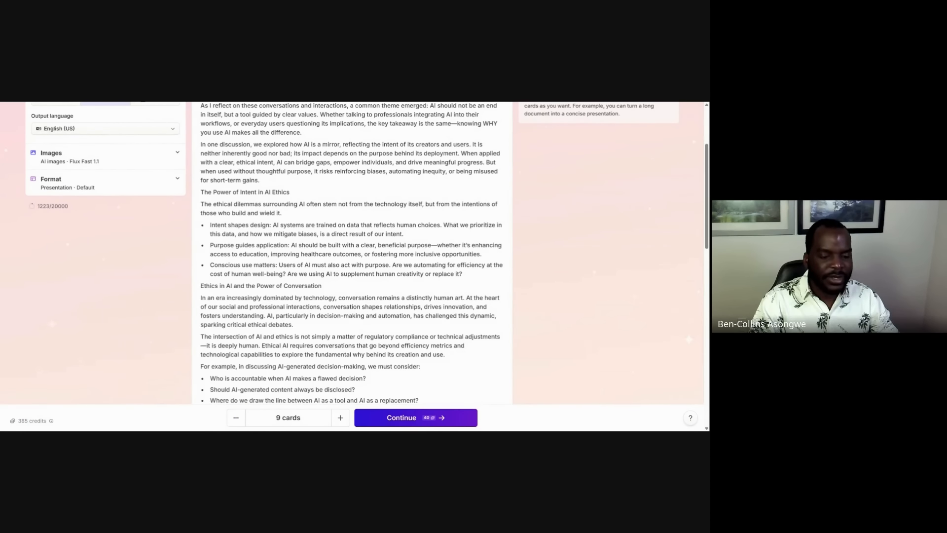
- Try the Preserve option for the text content and switch back to Condense
scroll(353, 253, up, 2)
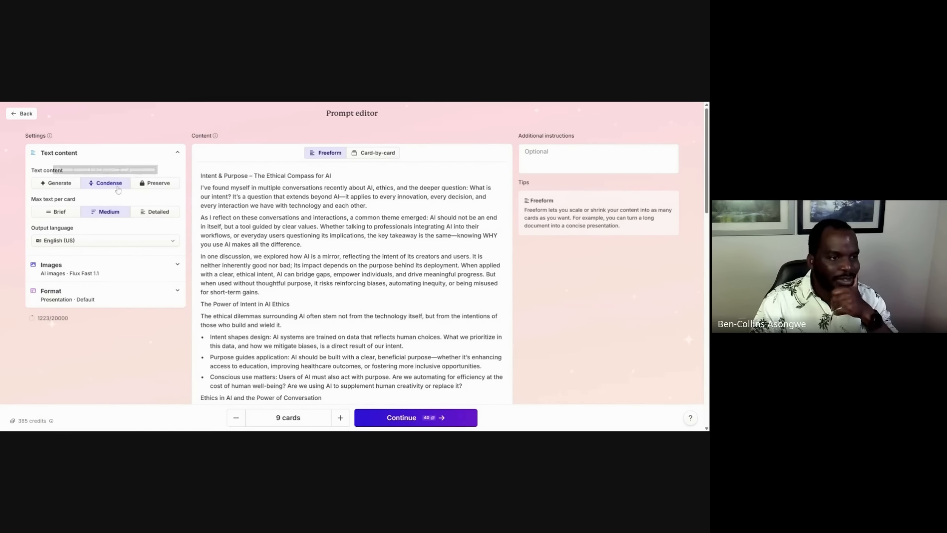
click(157, 183)
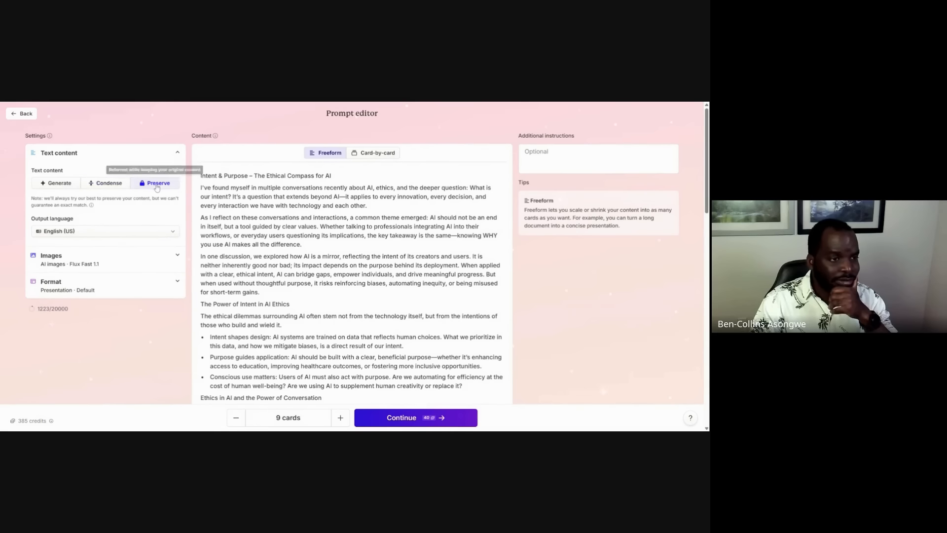
click(106, 183)
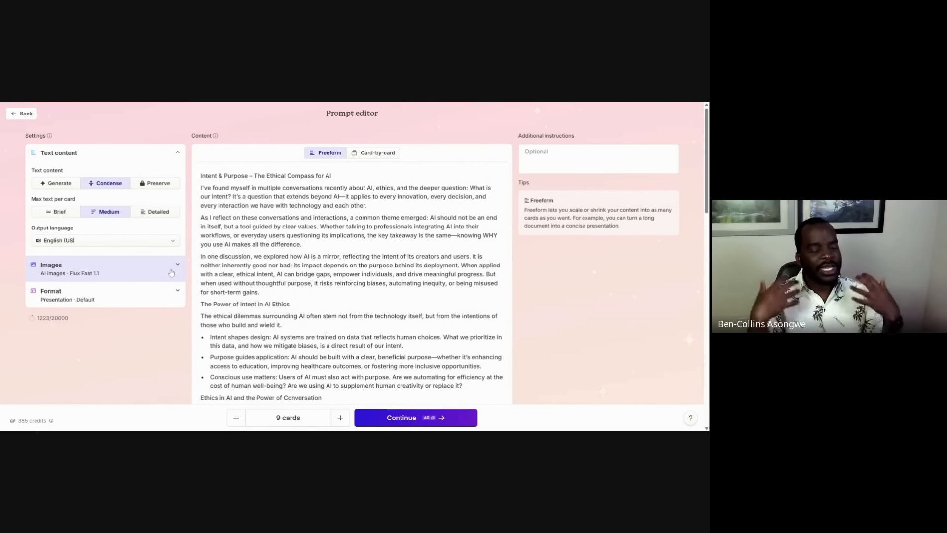
- Expand the image settings and examine the available image sources, keeping AI images selected
click(144, 272)
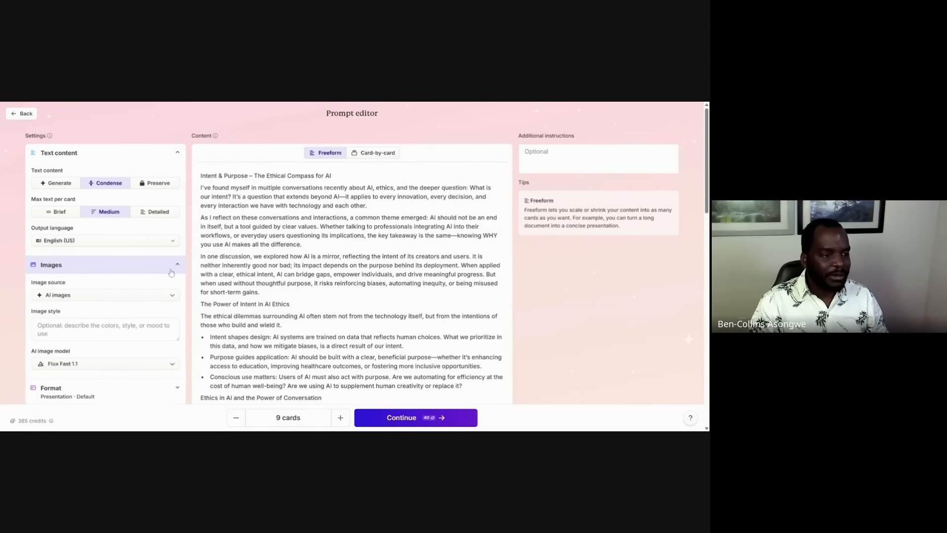
scroll(156, 297, down, 3)
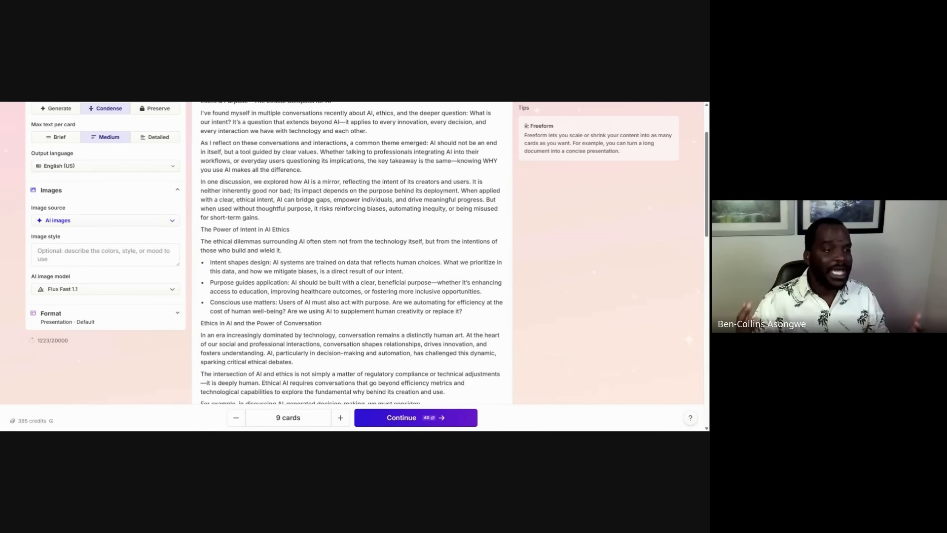
click(103, 226)
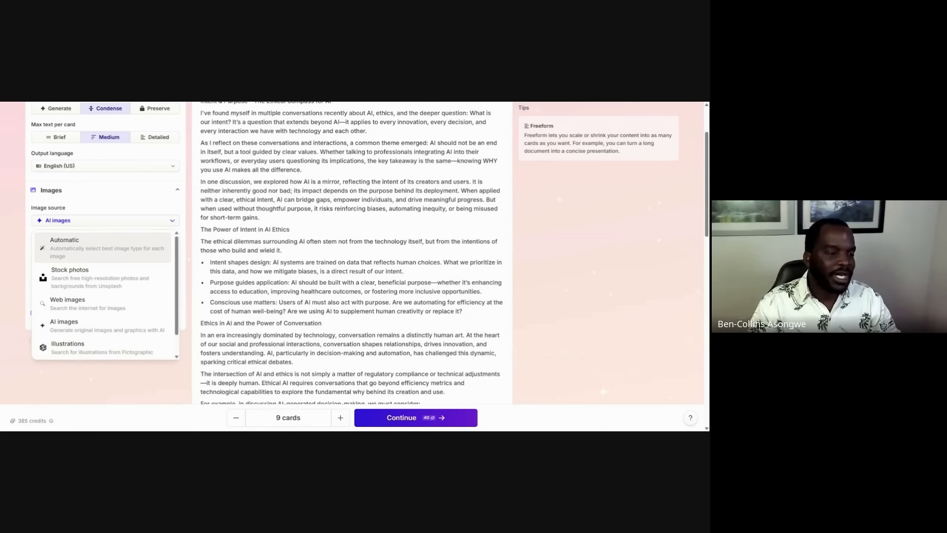
click(95, 199)
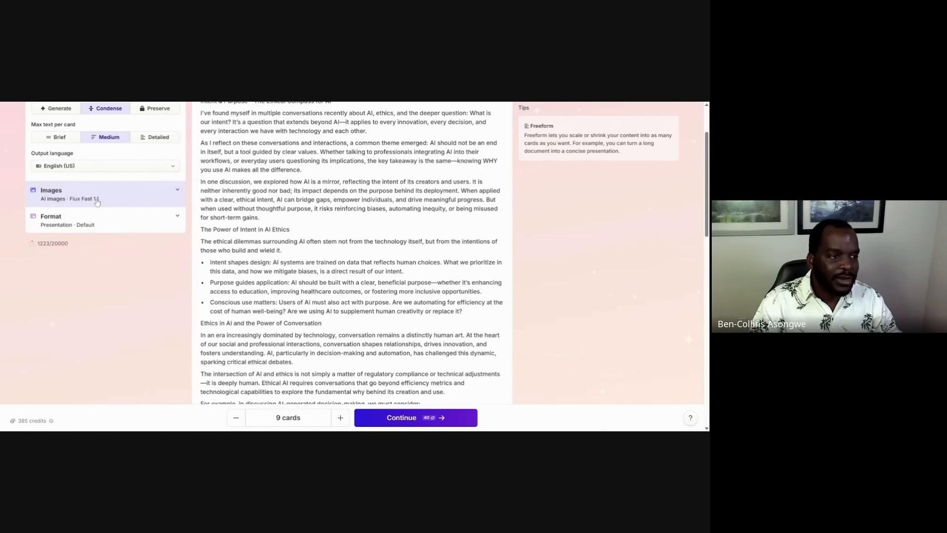
click(96, 200)
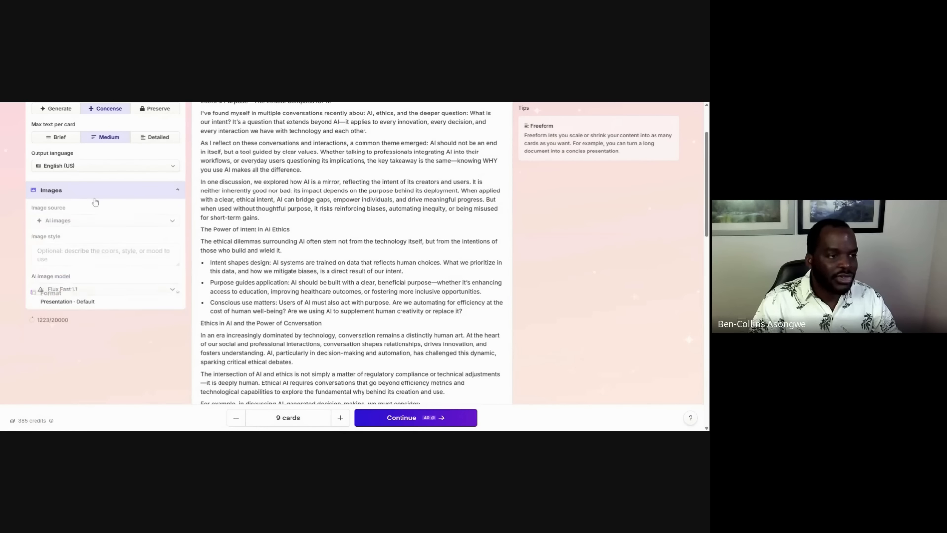
- Examine the basic, advanced and premium models available for AI images, leaving the model selection as it is
click(77, 290)
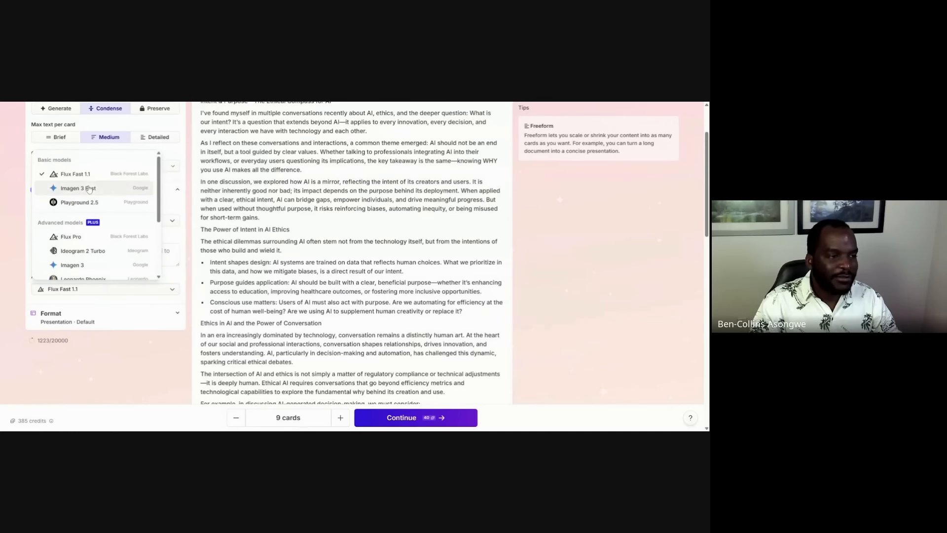
scroll(99, 202, down, 3)
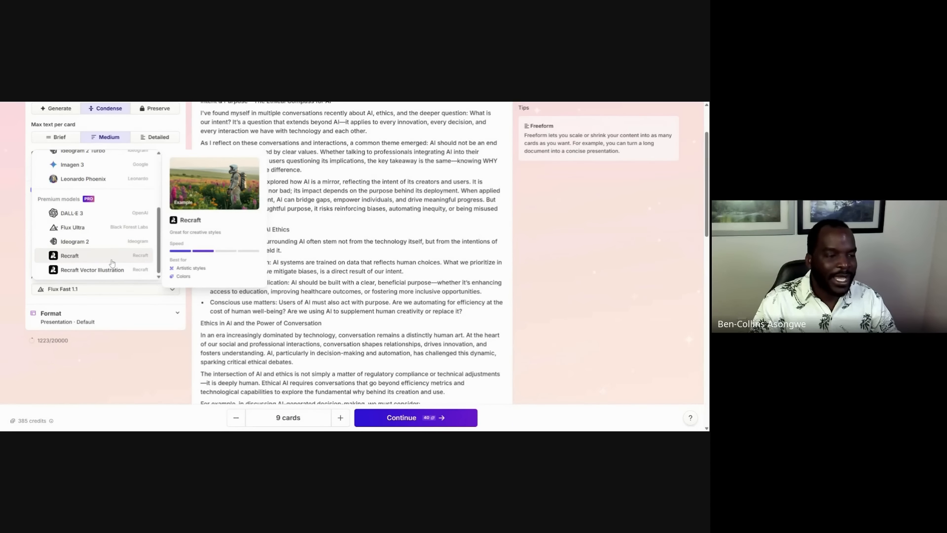
scroll(113, 263, up, 3)
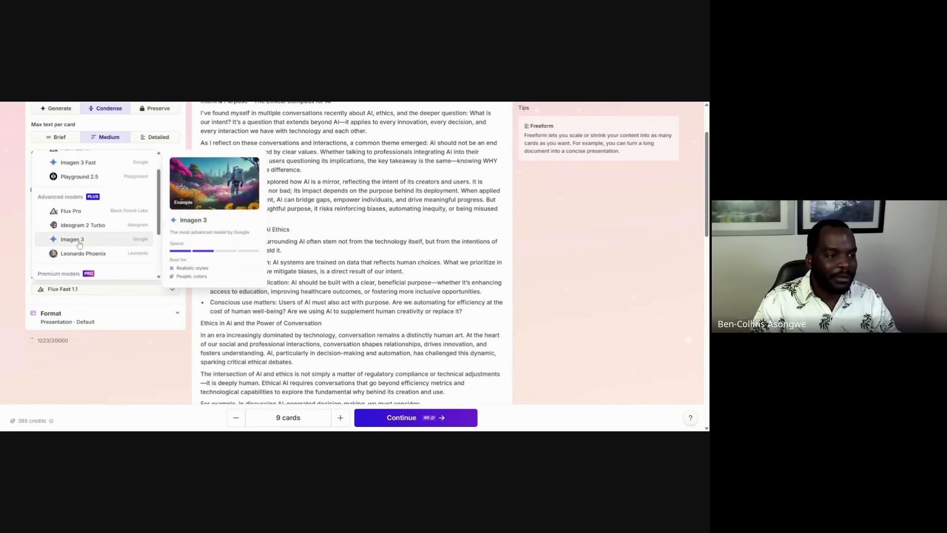
scroll(84, 232, up, 2)
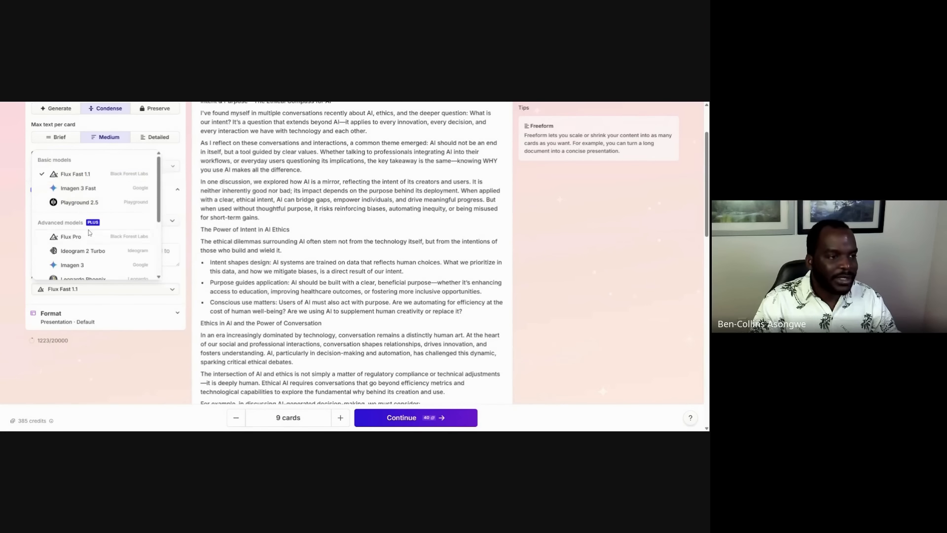
scroll(88, 231, down, 1)
scroll(89, 232, up, 1)
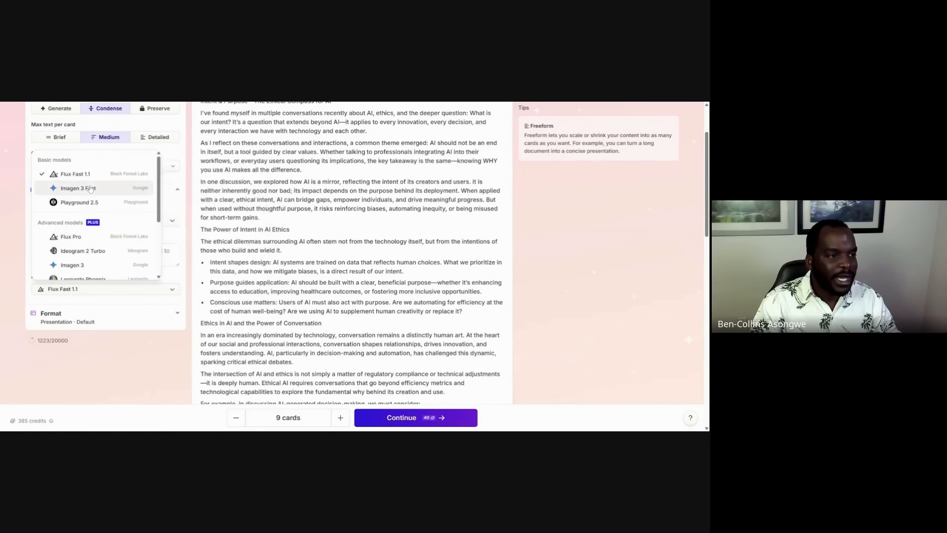
scroll(90, 198, down, 6)
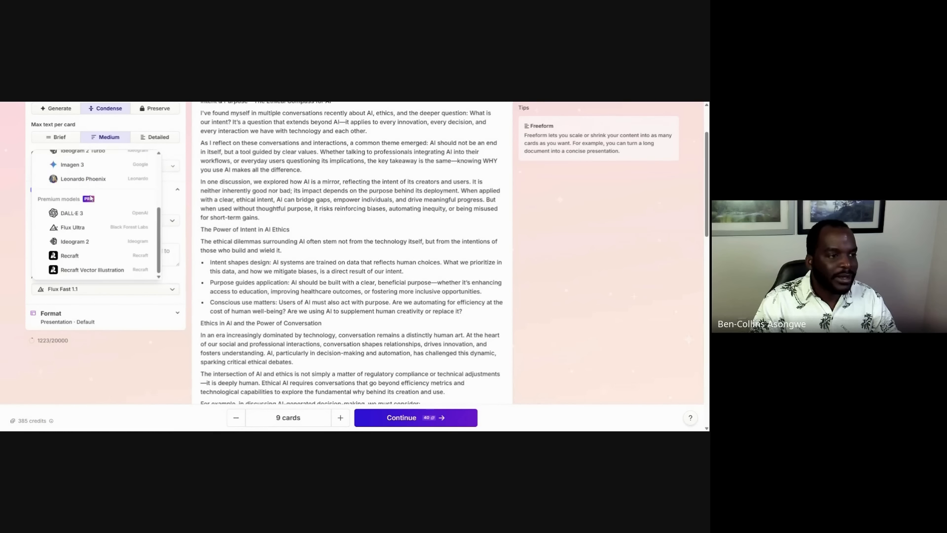
scroll(107, 202, up, 6)
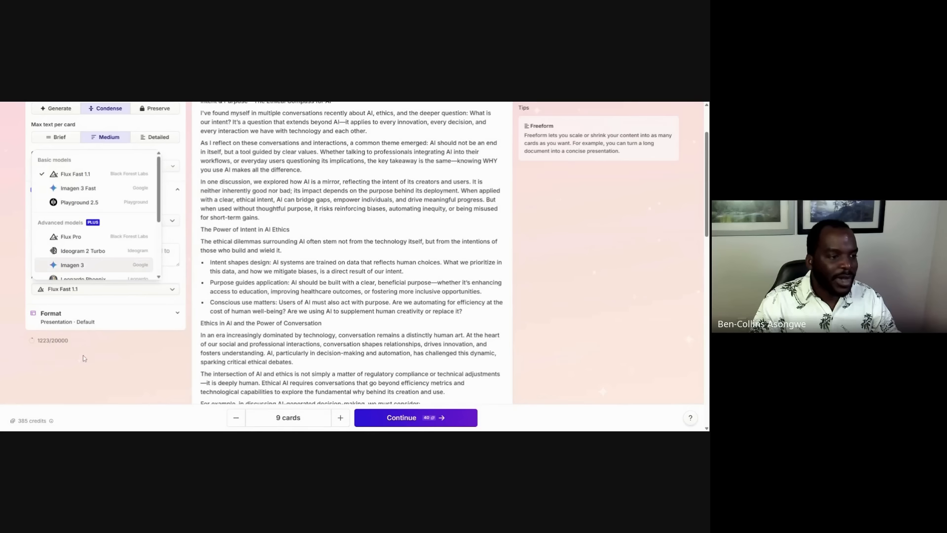
click(65, 374)
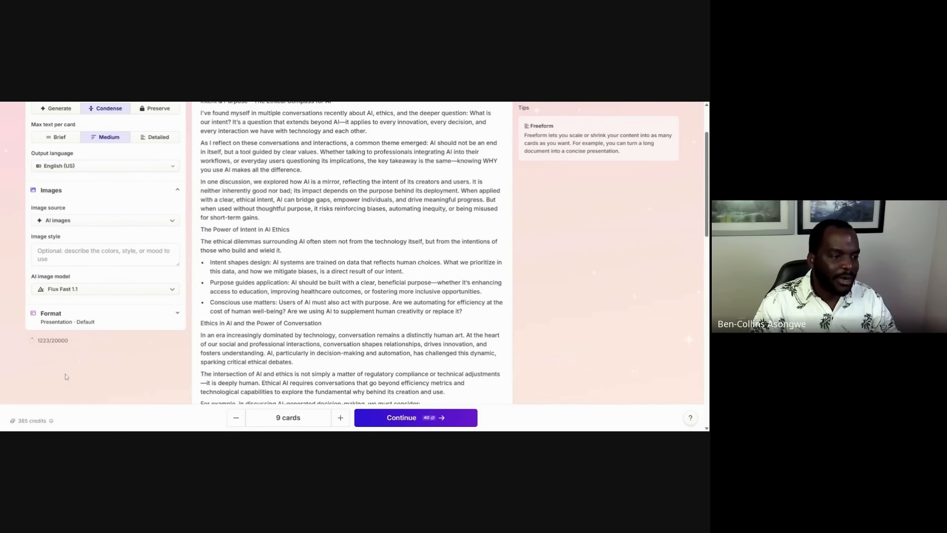
- Set the AI image model to Imagen 3 Fast and check its description and example
click(86, 291)
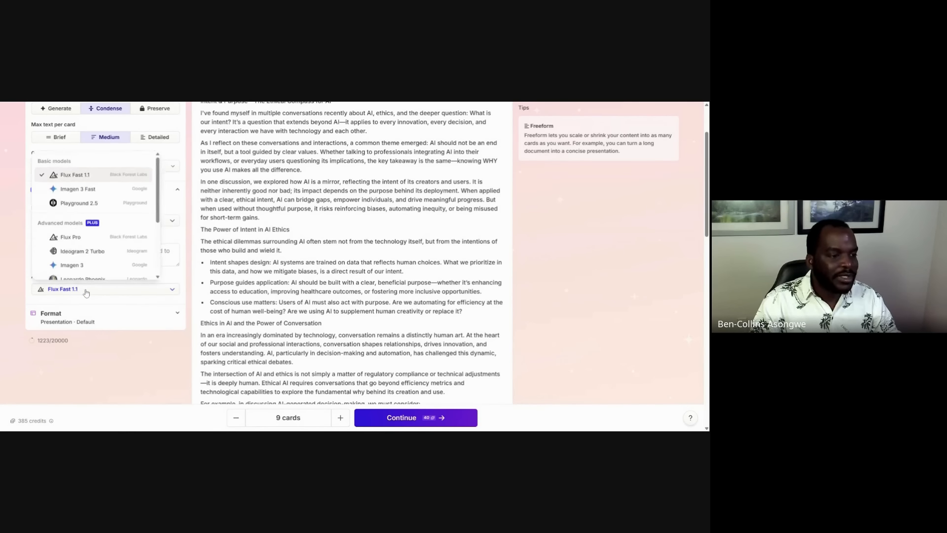
click(74, 189)
scroll(111, 241, down, 1)
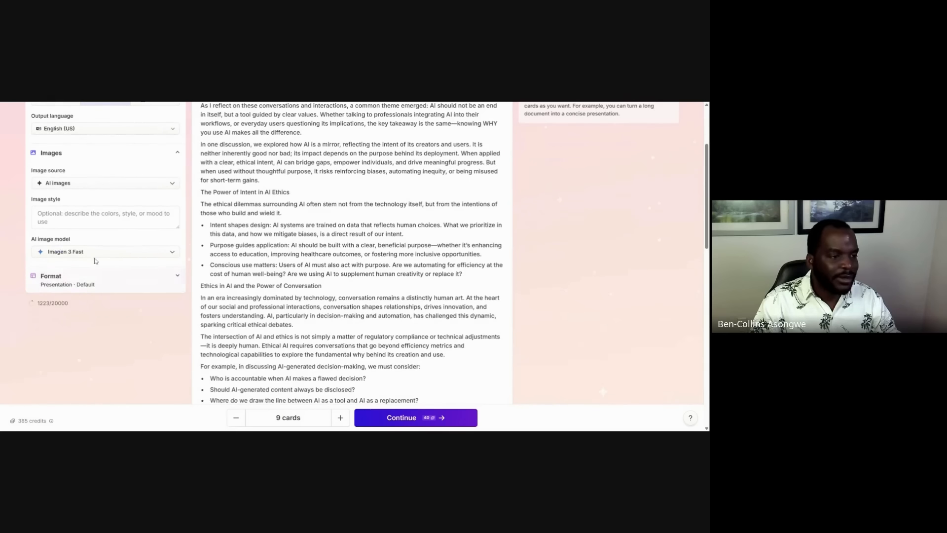
click(99, 249)
mouse_move(109, 303)
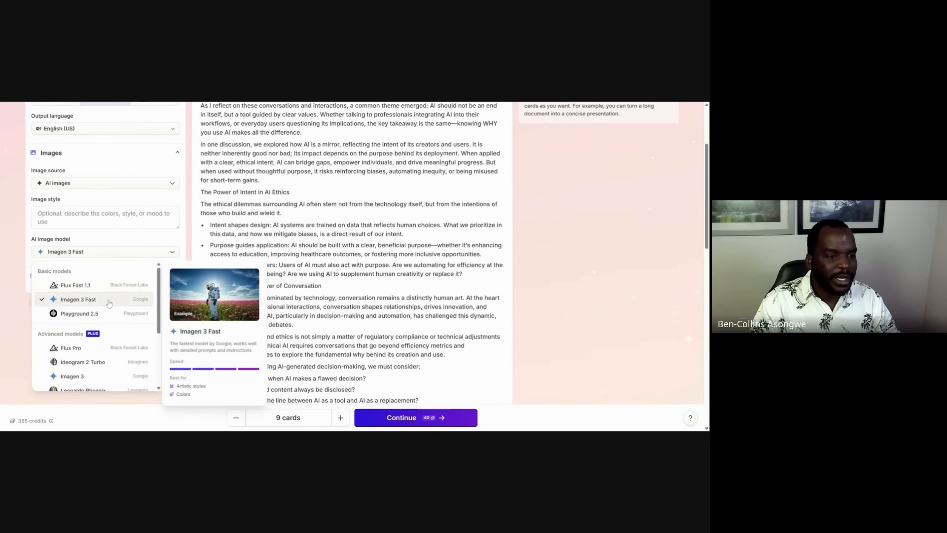
click(185, 325)
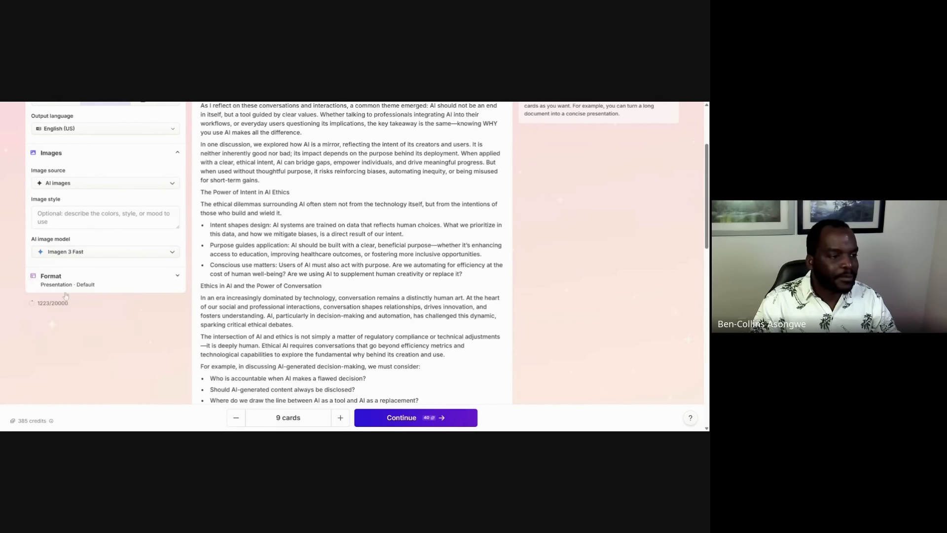
- Review the output format options, keeping Presentation, and continue to the theme selection for the 9 cards
click(146, 282)
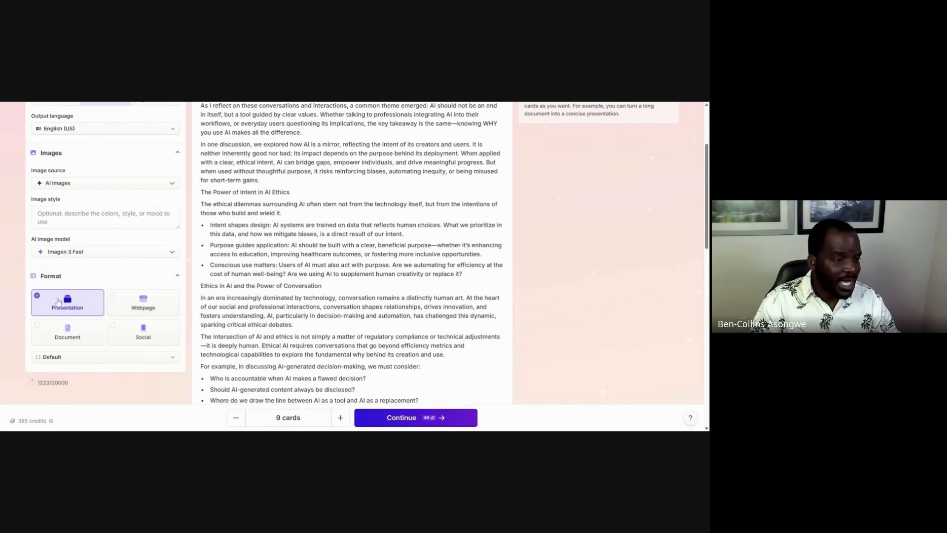
click(75, 278)
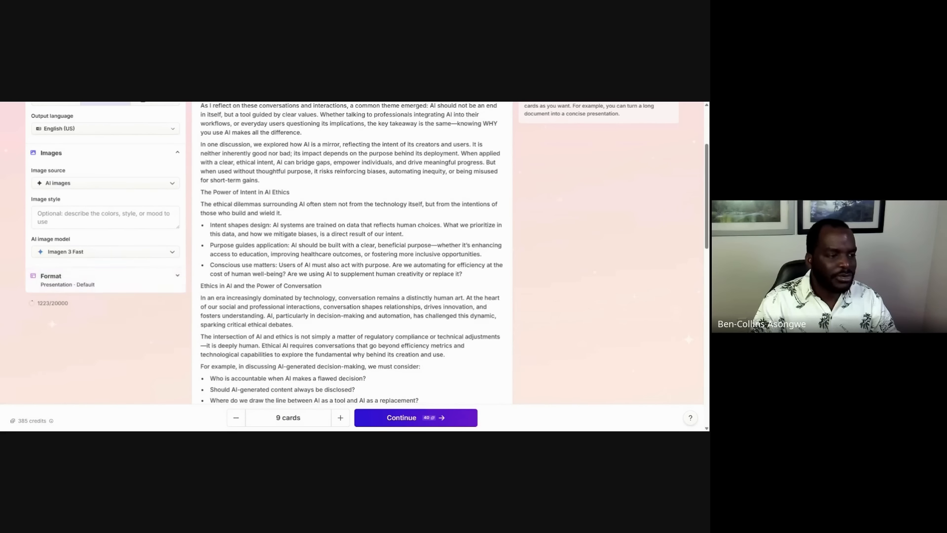
scroll(75, 278, down, 2)
scroll(577, 340, down, 10)
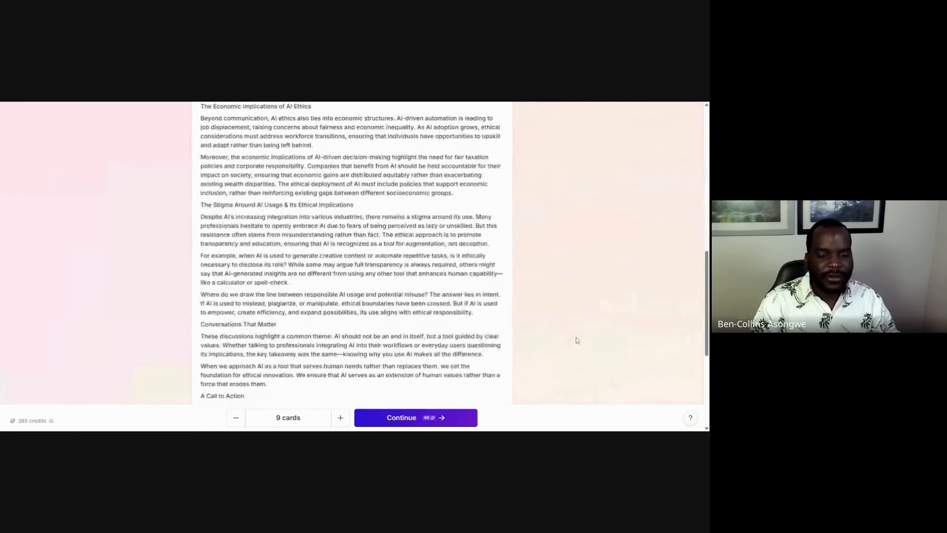
click(390, 418)
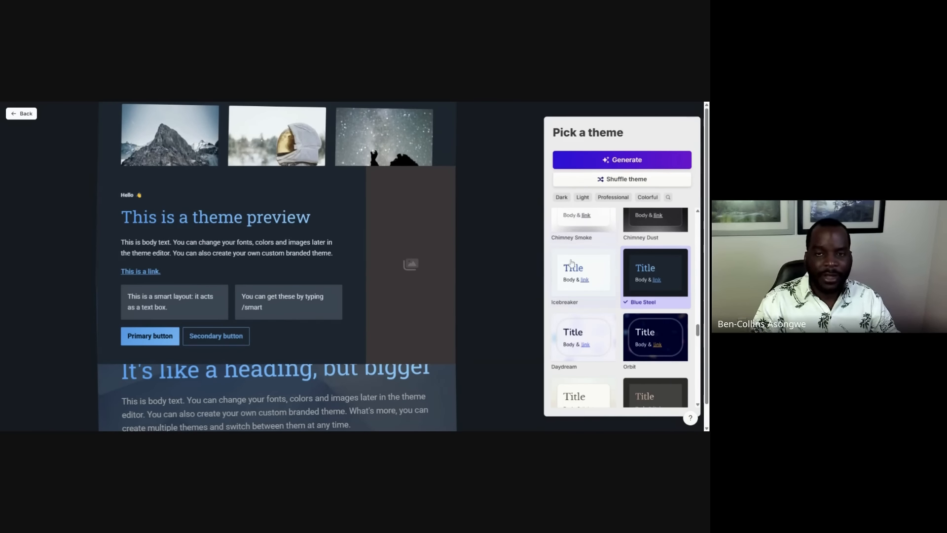
- Return to the start of the theme list and try the Chisel, Seafoam and Consultant themes
scroll(559, 277, up, 10)
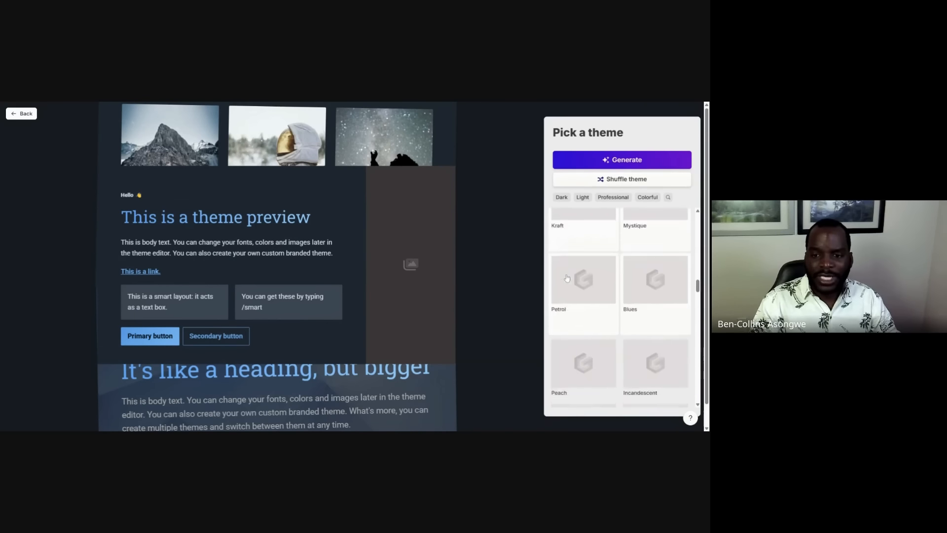
scroll(602, 254, up, 5)
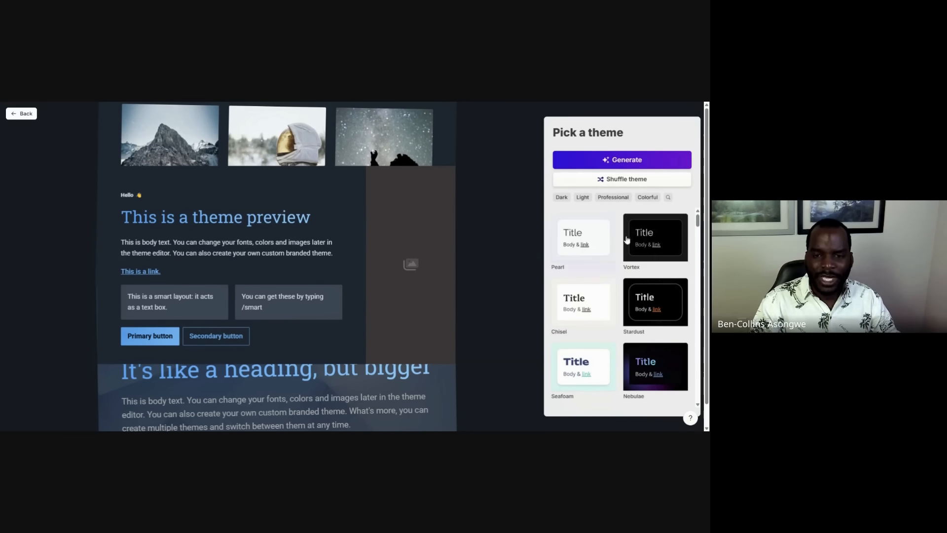
click(594, 308)
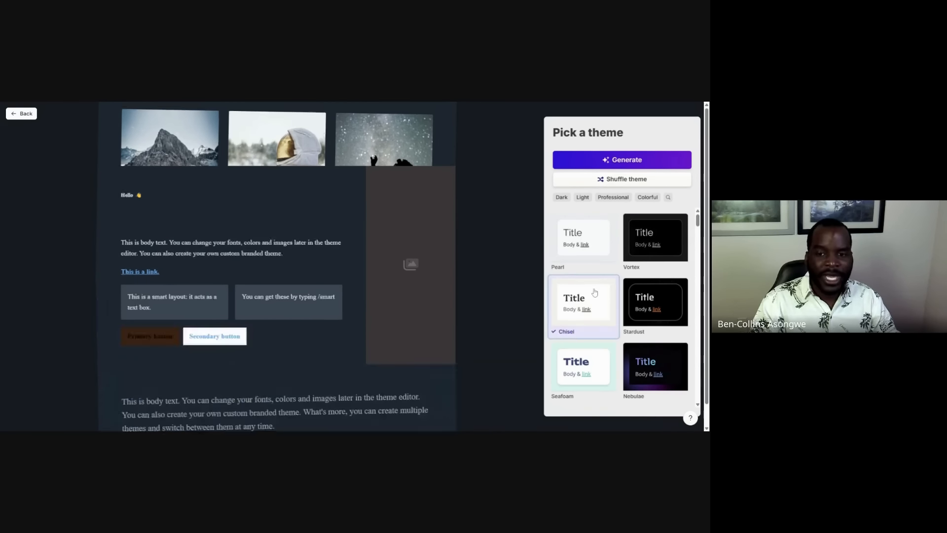
scroll(604, 303, down, 1)
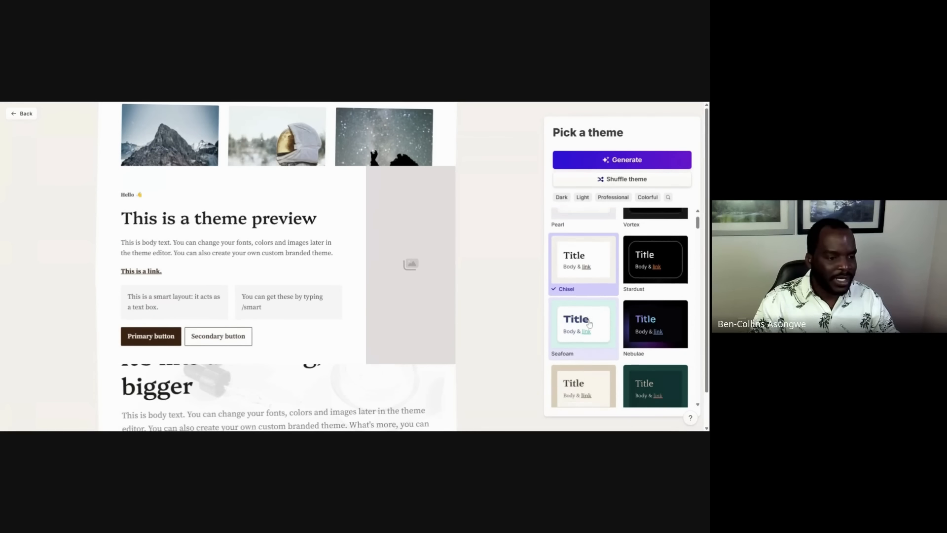
click(614, 295)
scroll(612, 307, down, 2)
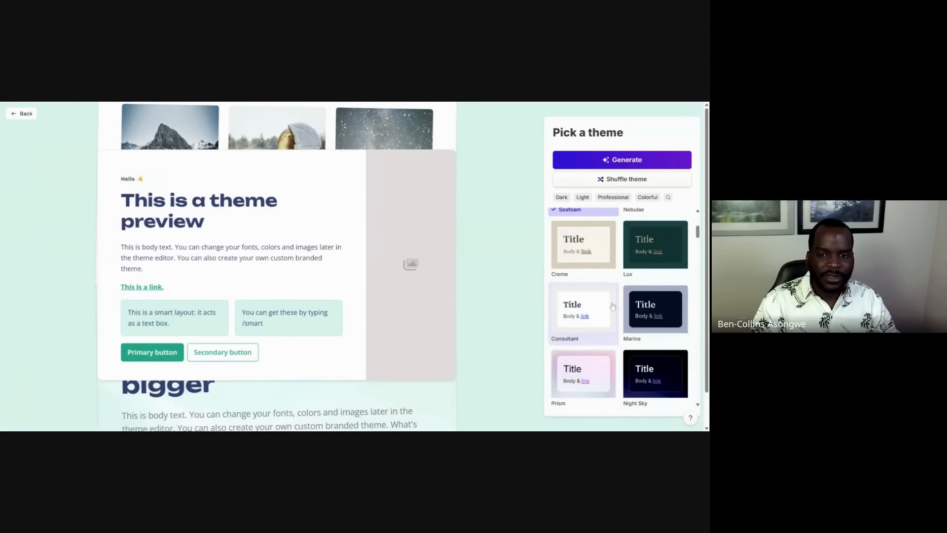
click(604, 295)
scroll(603, 296, down, 5)
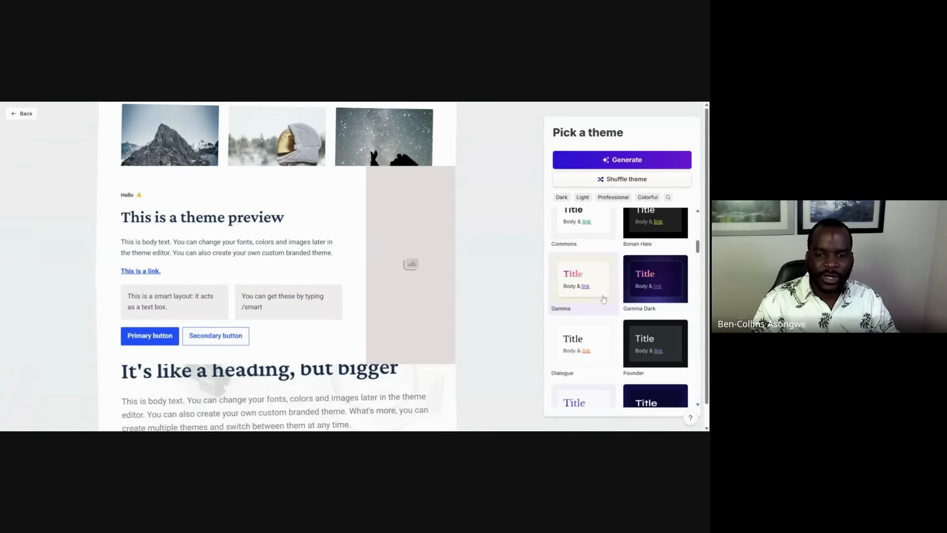
- Preview the Prism, Gamma Dark and Blues themes on the sample card
scroll(604, 296, up, 3)
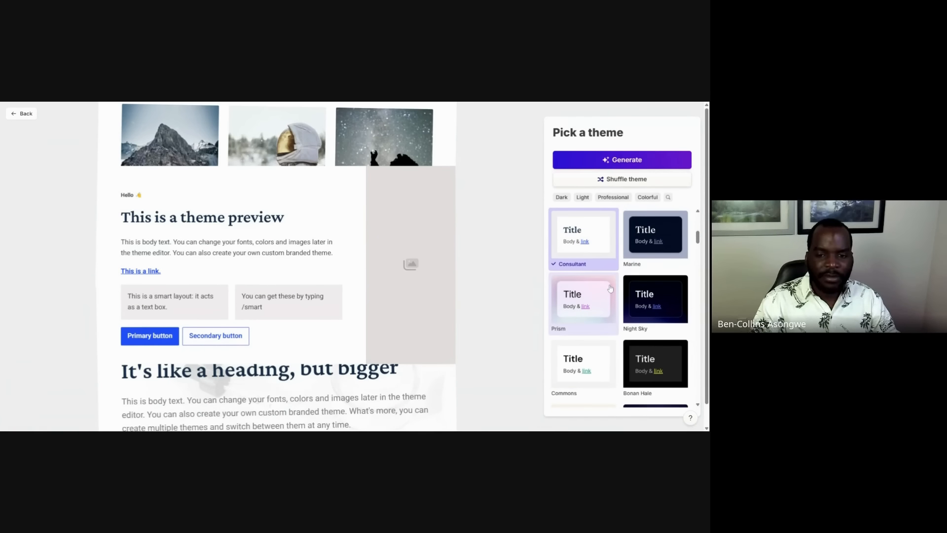
click(610, 288)
scroll(610, 301, down, 3)
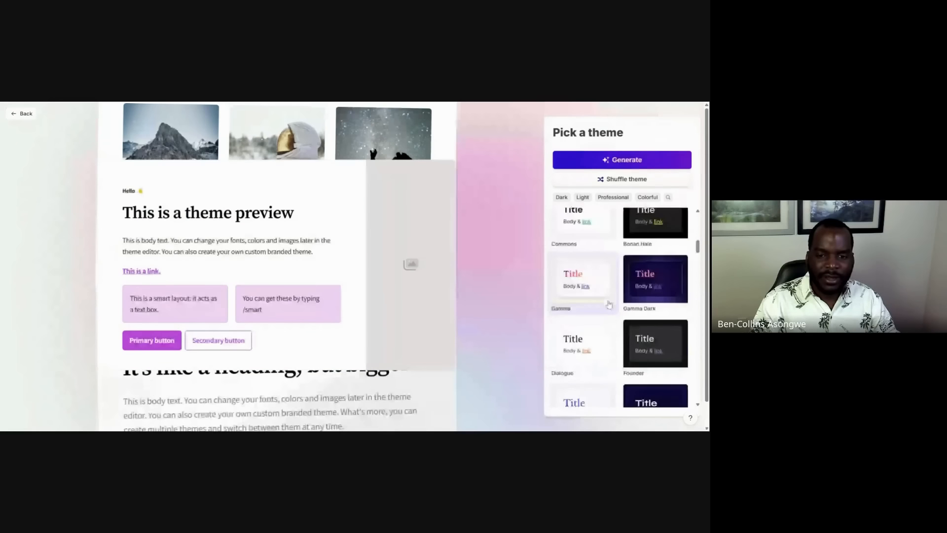
click(666, 267)
scroll(642, 306, down, 3)
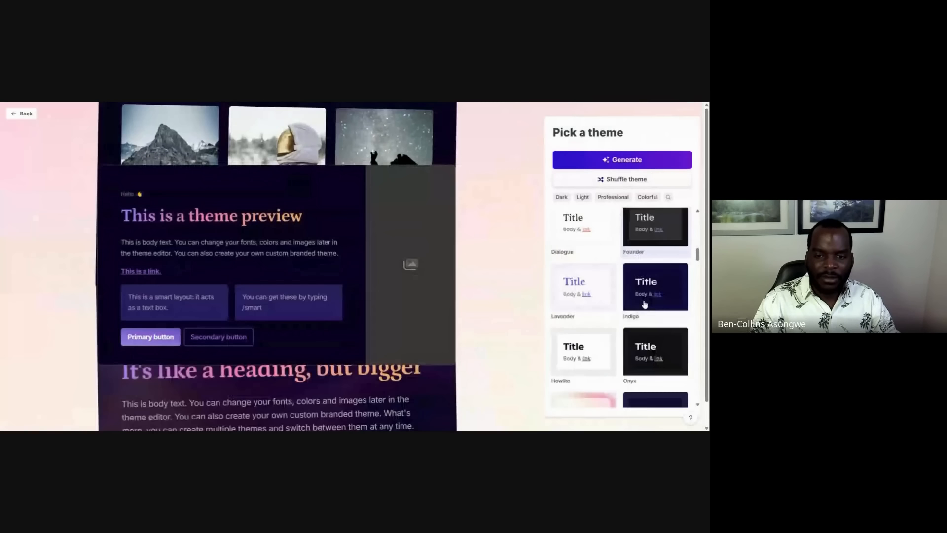
scroll(636, 330, down, 3)
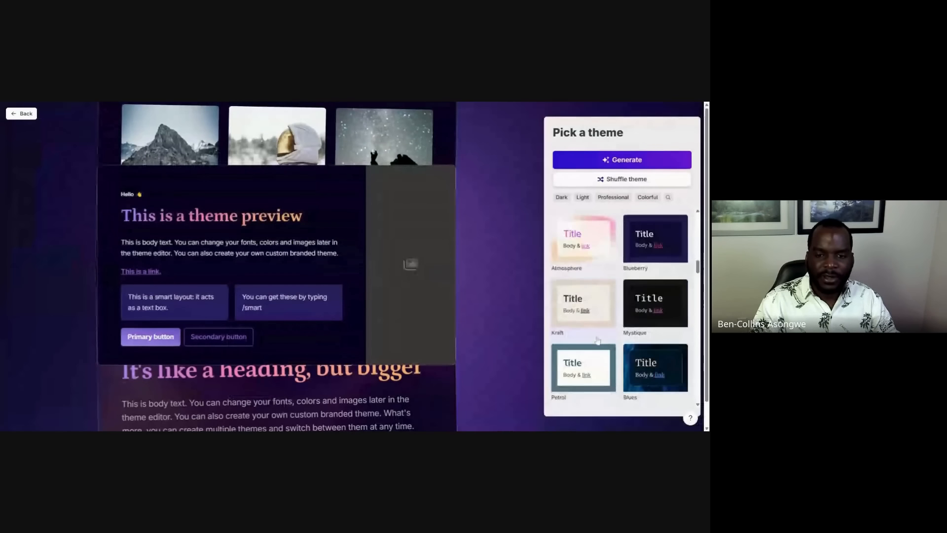
click(589, 306)
scroll(622, 286, down, 2)
click(639, 248)
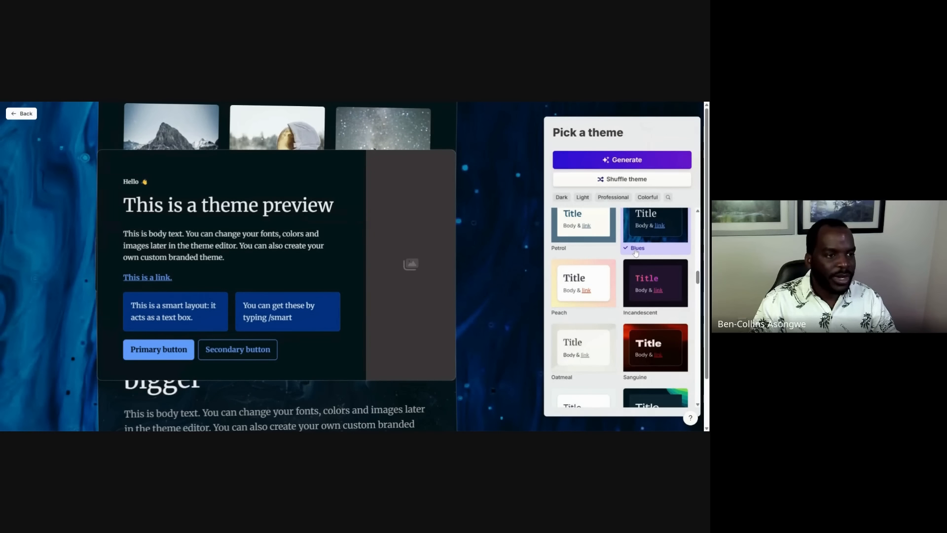
- Browse further through the themes and try Soft Coal
scroll(634, 279, down, 3)
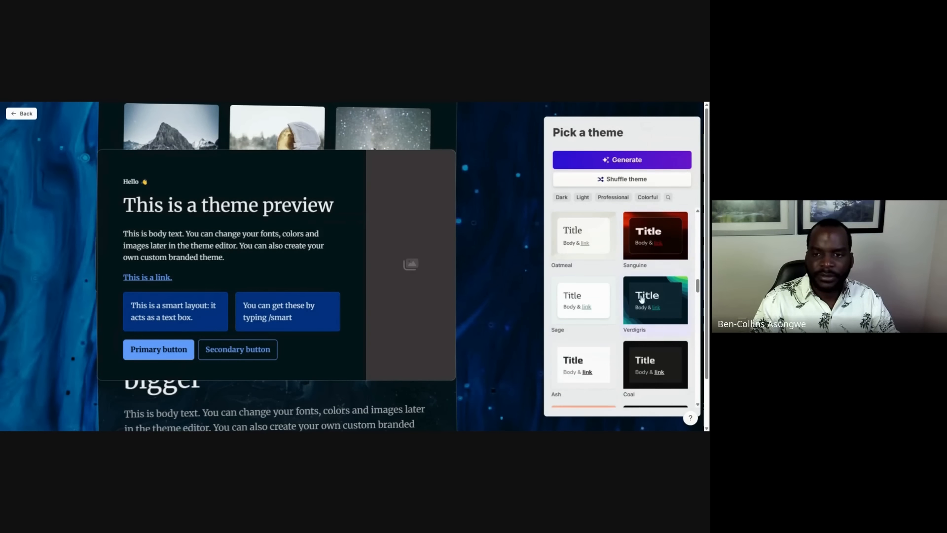
scroll(635, 278, down, 4)
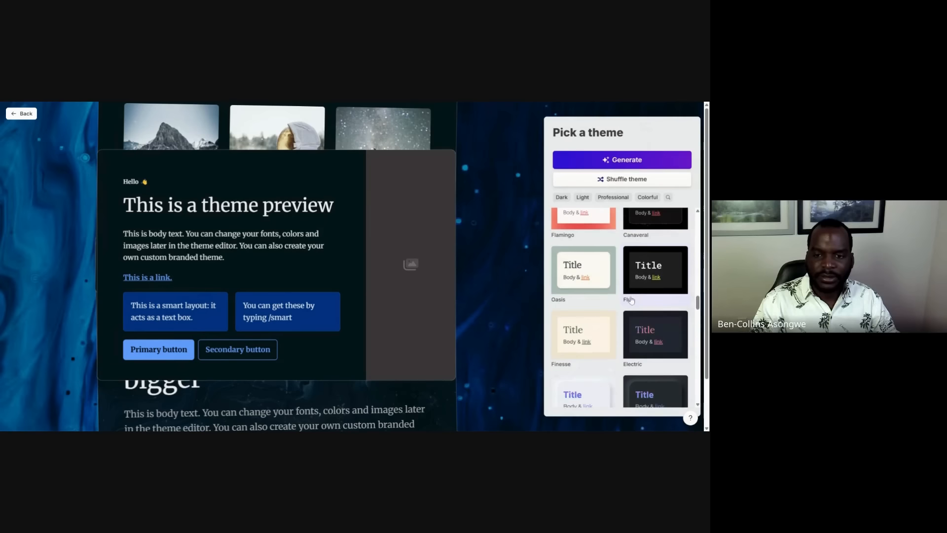
scroll(605, 331, down, 3)
click(642, 254)
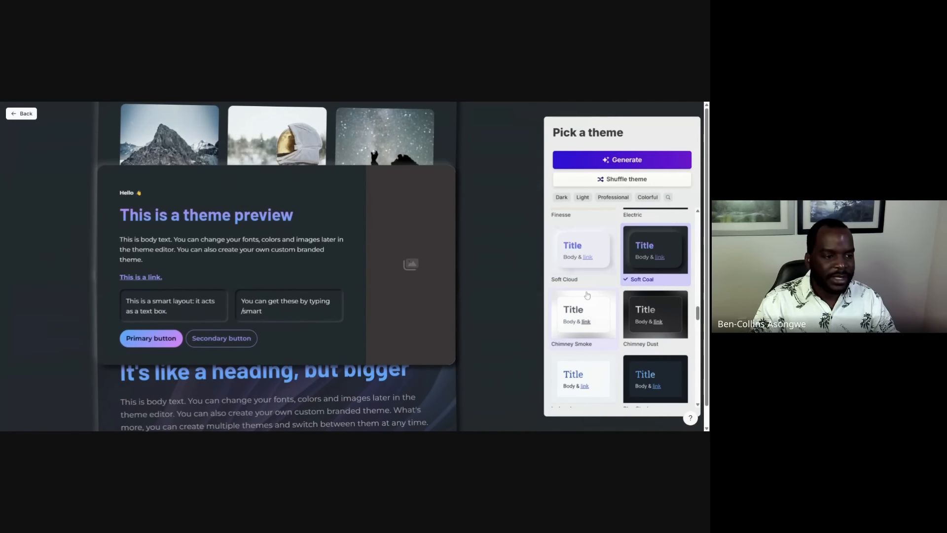
- Try the Icebreaker theme and switch to the Serene theme
scroll(612, 291, down, 2)
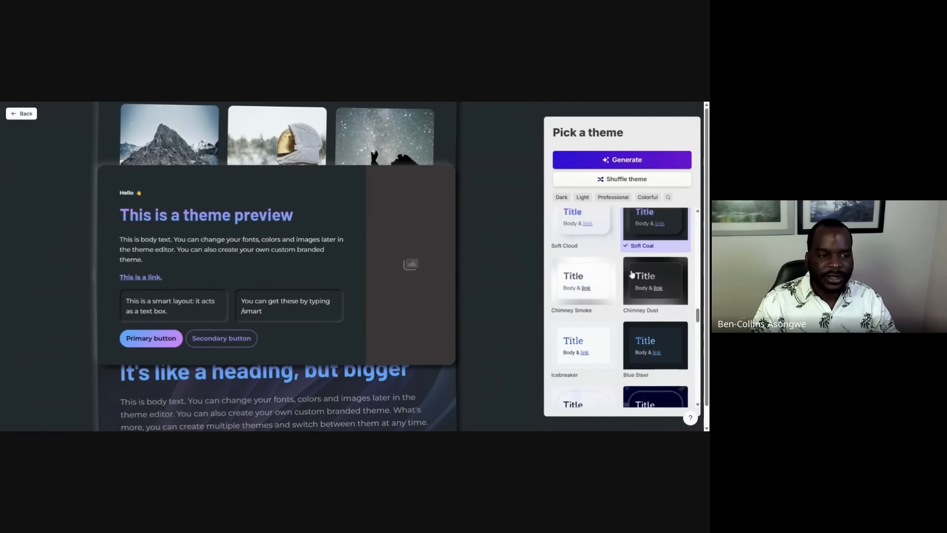
click(605, 299)
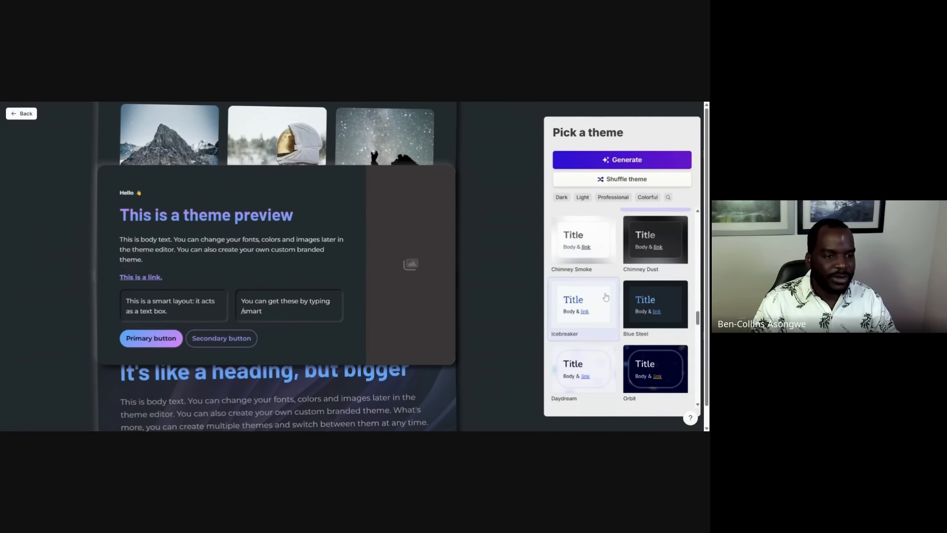
scroll(622, 295, down, 1)
scroll(622, 296, down, 2)
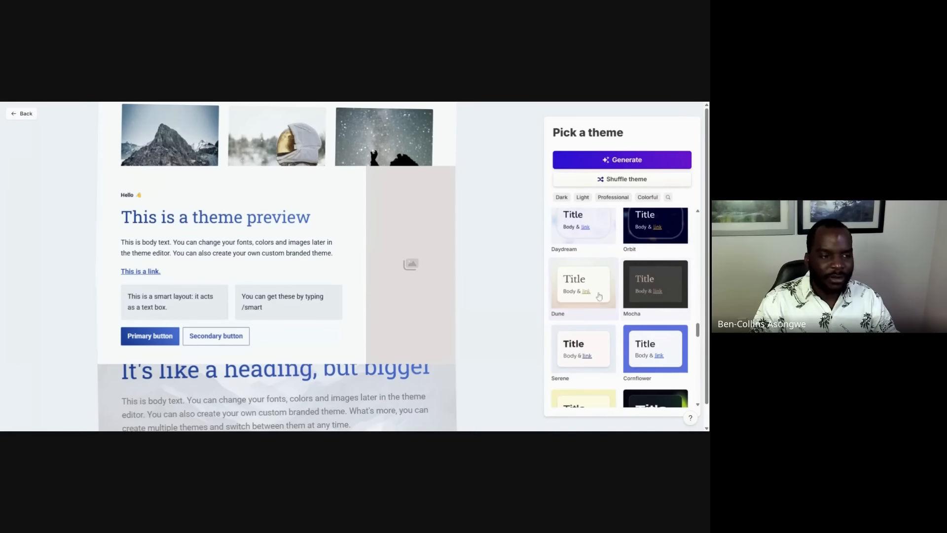
click(607, 336)
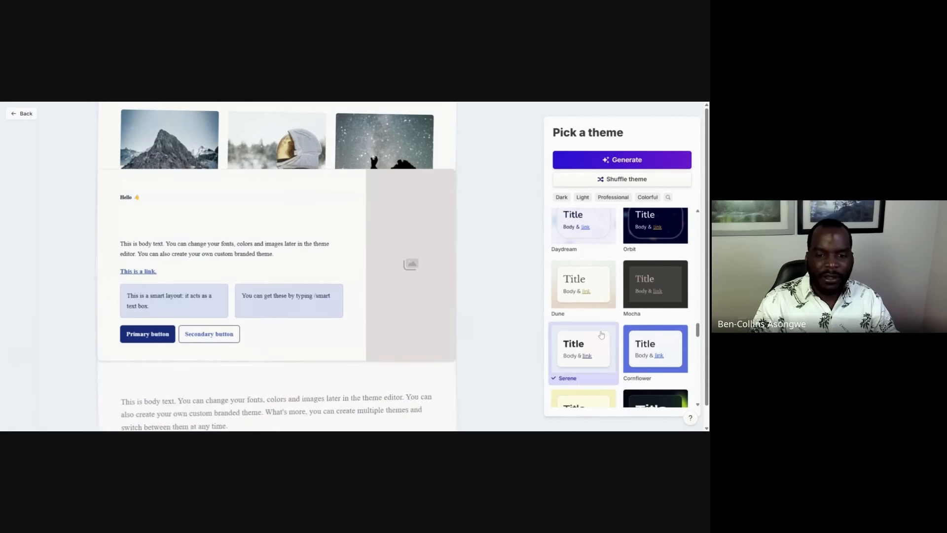
scroll(606, 336, down, 3)
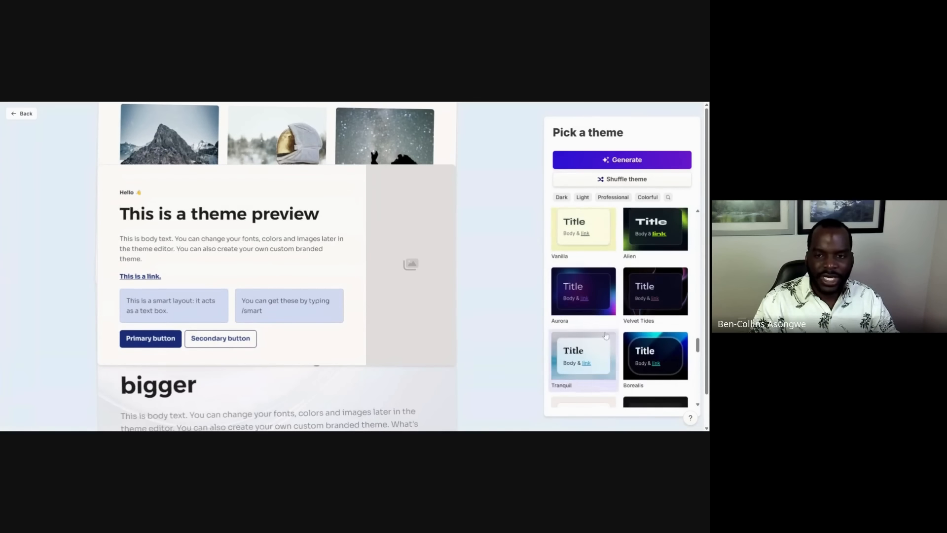
- Try the Alien theme and switch to the Velvet Tides theme
click(652, 244)
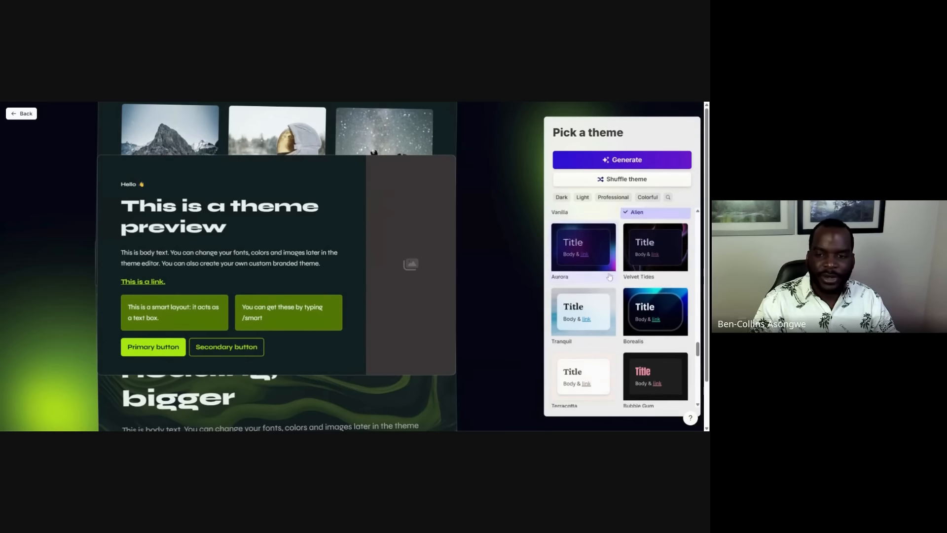
scroll(626, 257, down, 2)
click(652, 237)
scroll(642, 261, up, 2)
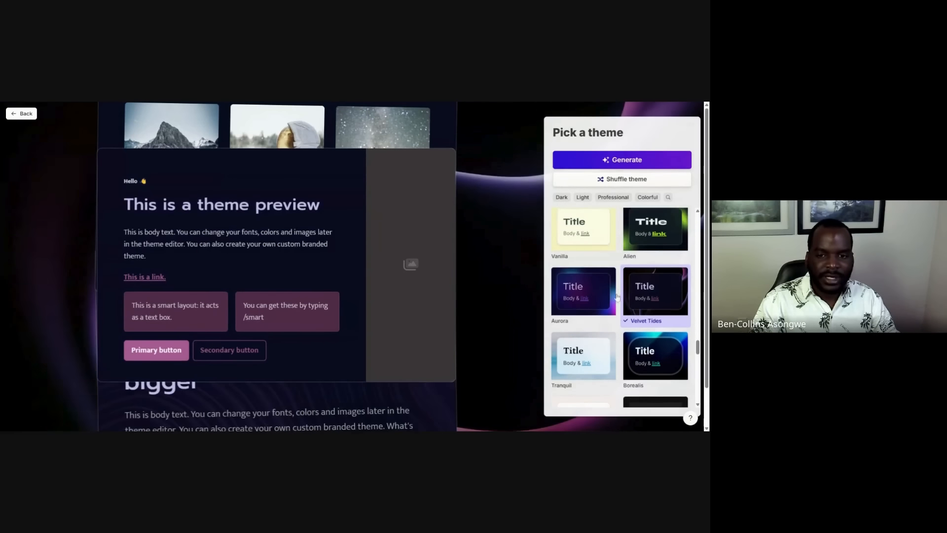
- Choose the Alien theme and generate the presentation with it
click(663, 241)
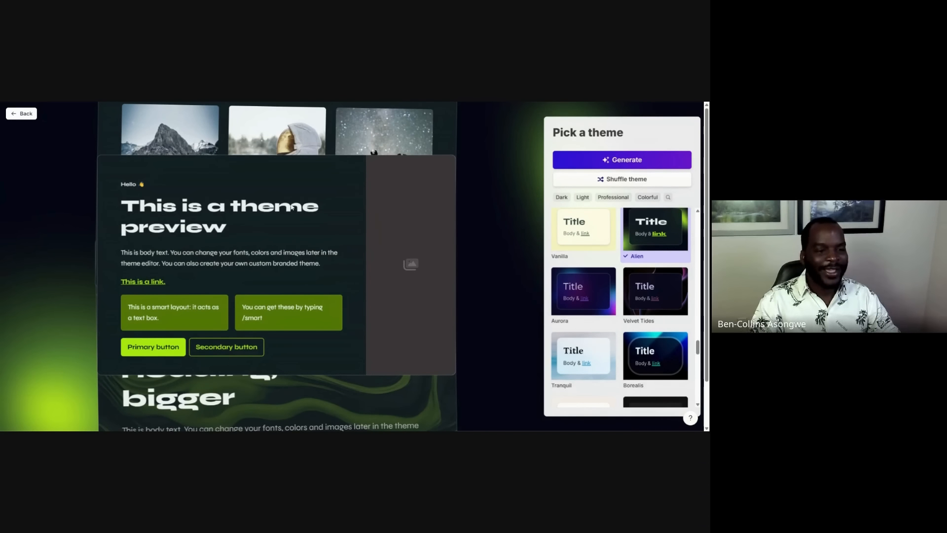
scroll(292, 210, down, 1)
scroll(292, 212, up, 1)
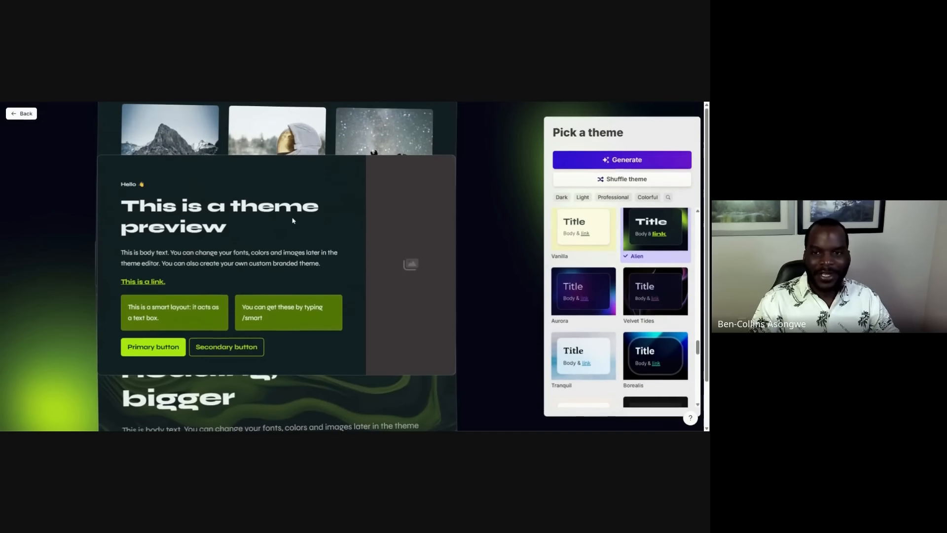
click(607, 162)
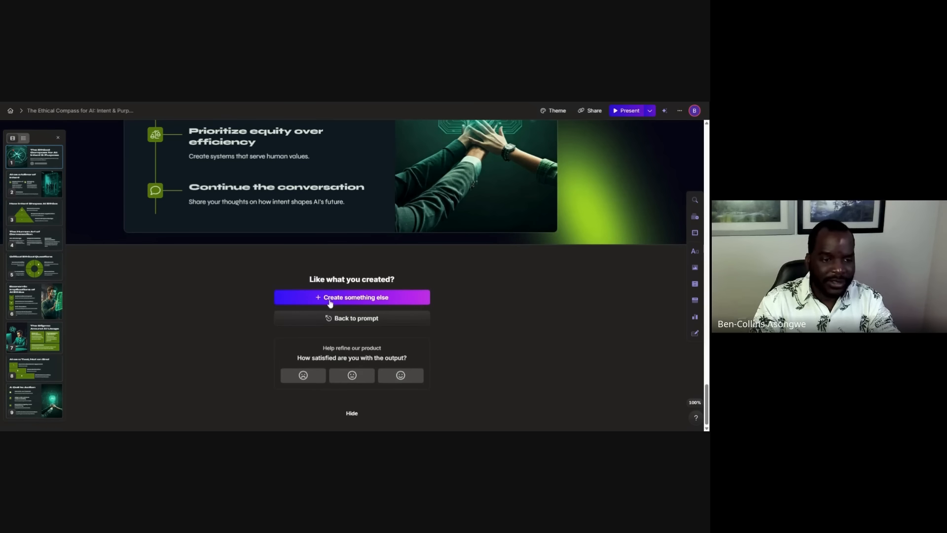
- Go back from the last card to the title card and review the opening cards through "AI as a Mirror of Intent"
scroll(342, 288, up, 15)
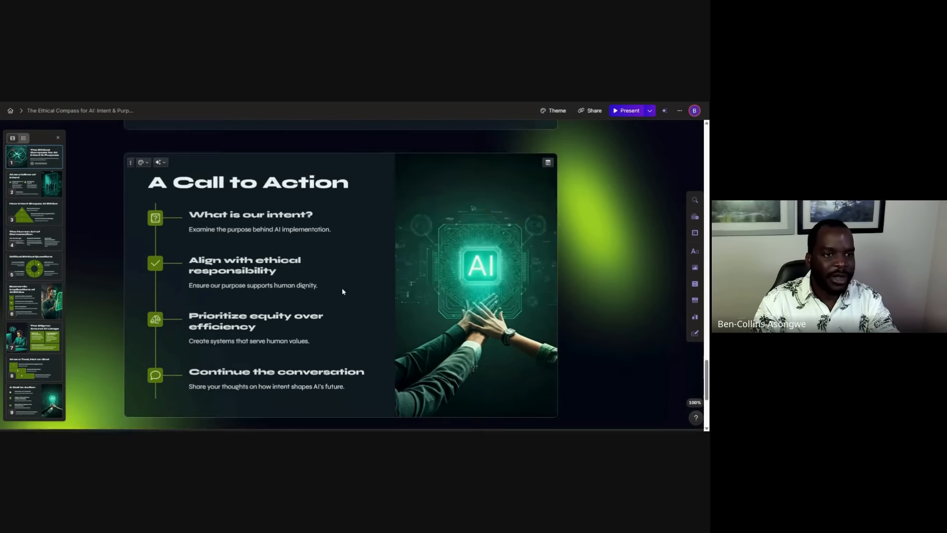
scroll(342, 288, up, 10)
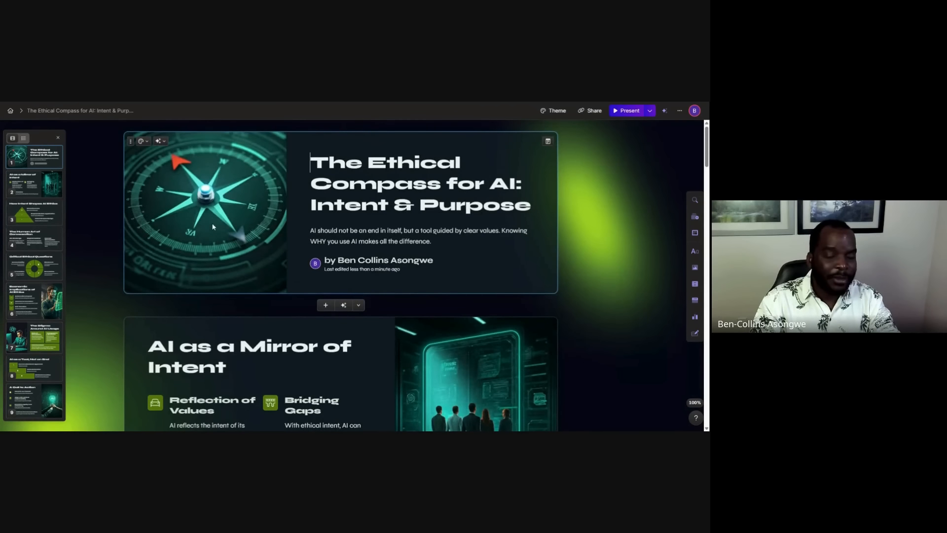
scroll(212, 226, down, 1)
scroll(213, 227, up, 1)
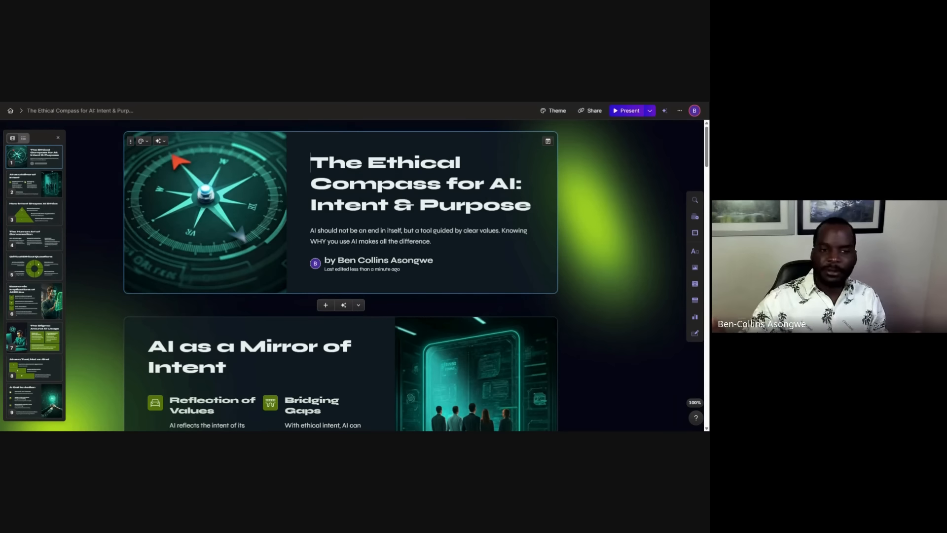
scroll(214, 226, down, 1)
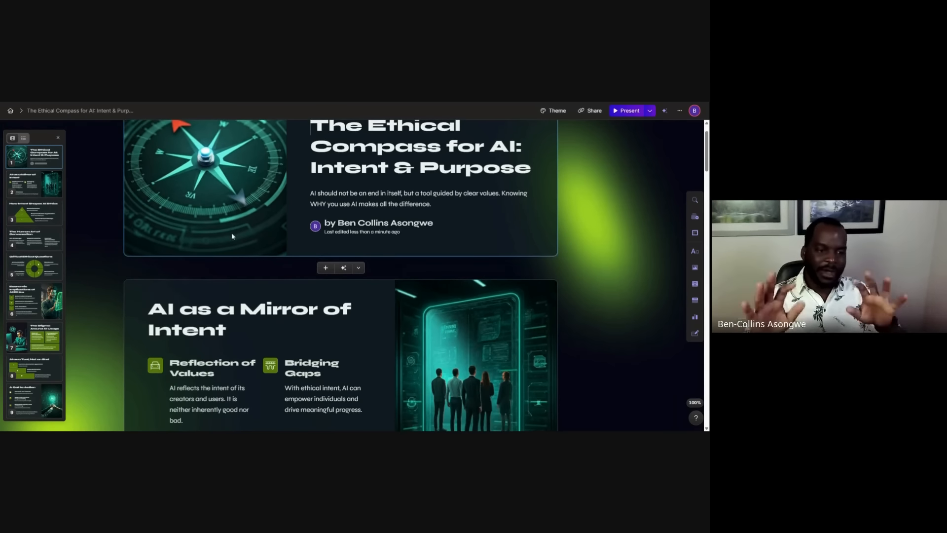
scroll(232, 236, down, 2)
scroll(232, 236, down, 1)
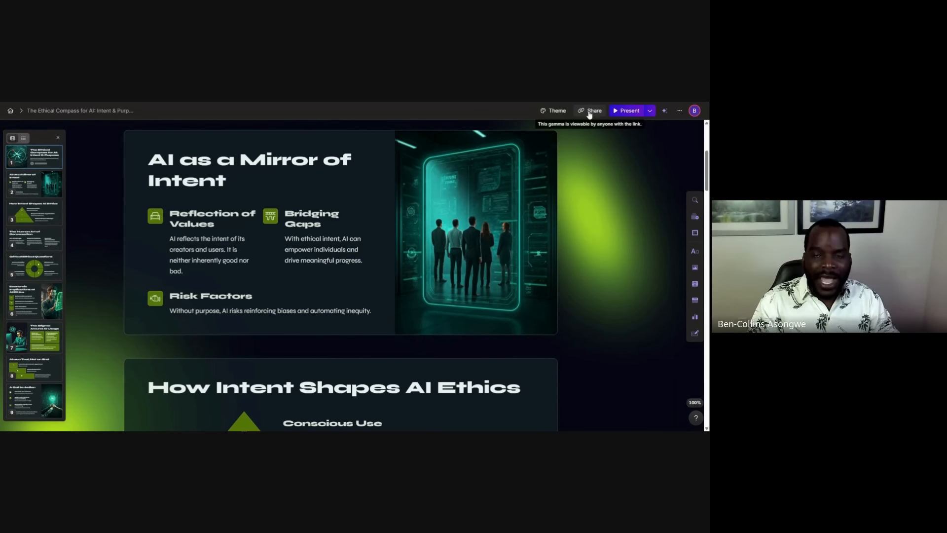
- Check the presenting options and the export formats in the presentation's sharing settings, and close them without exporting
click(651, 114)
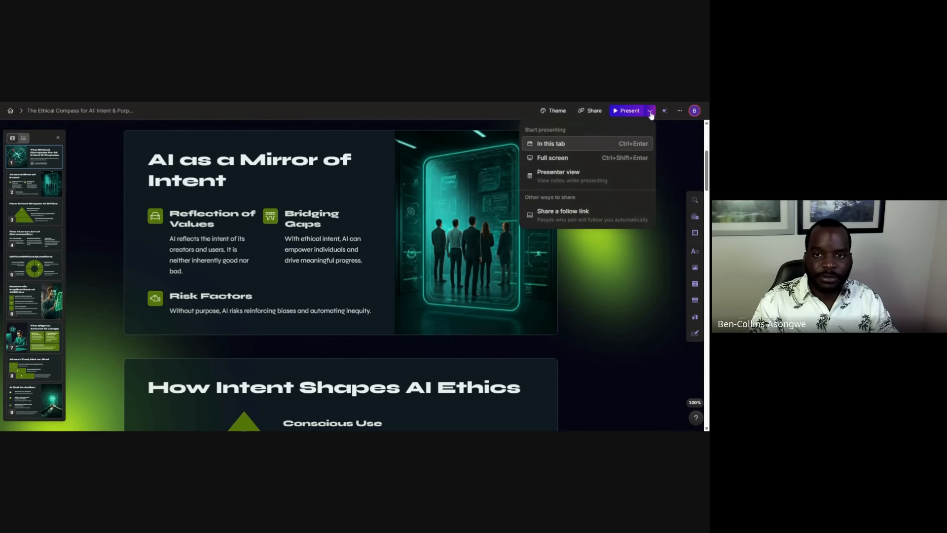
click(584, 111)
click(584, 111)
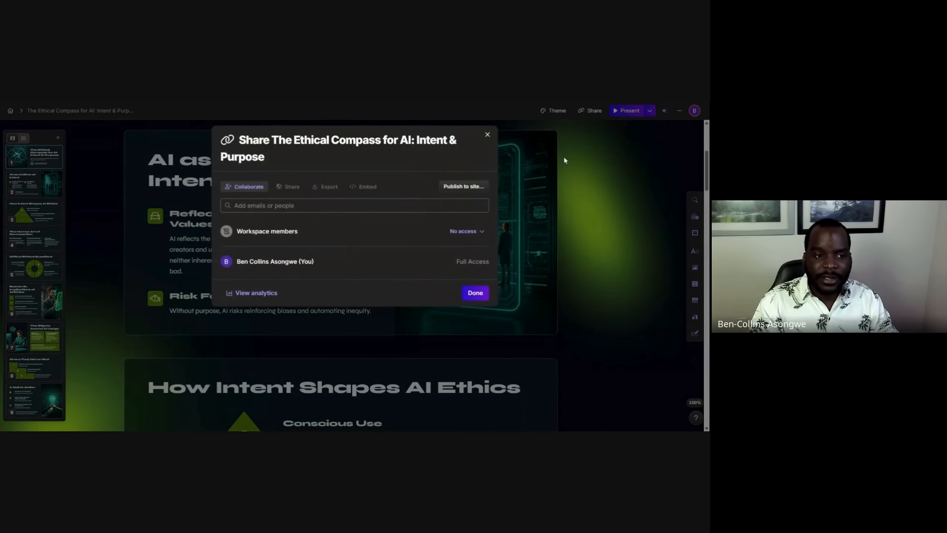
click(320, 188)
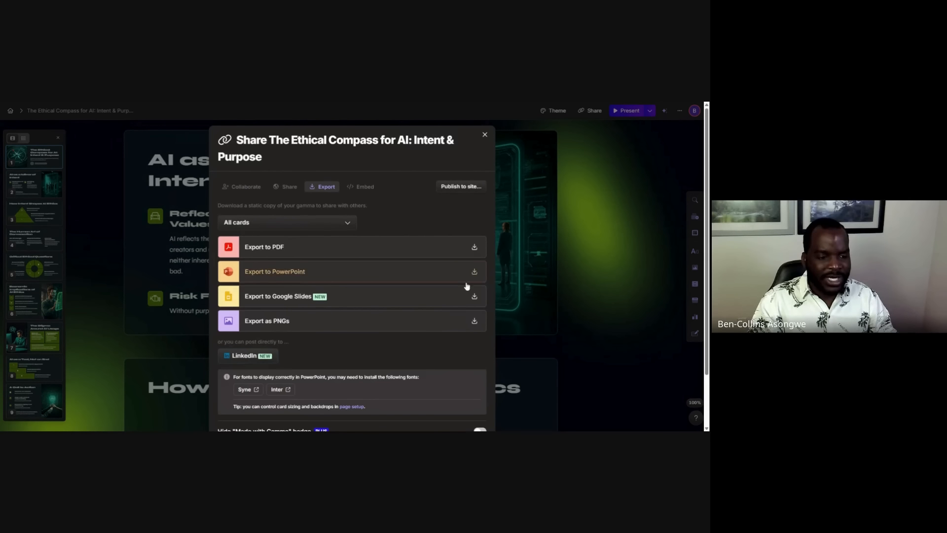
scroll(471, 276, down, 2)
scroll(469, 264, up, 2)
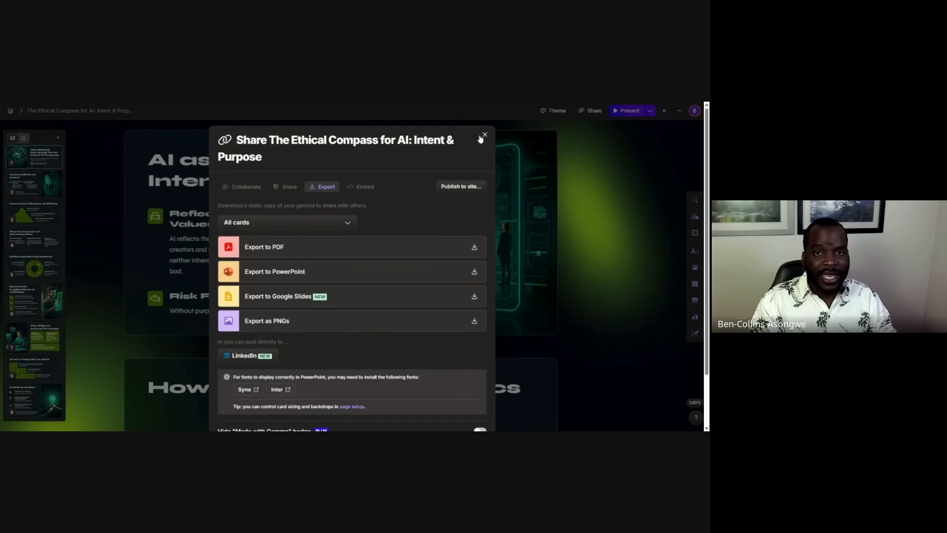
click(484, 136)
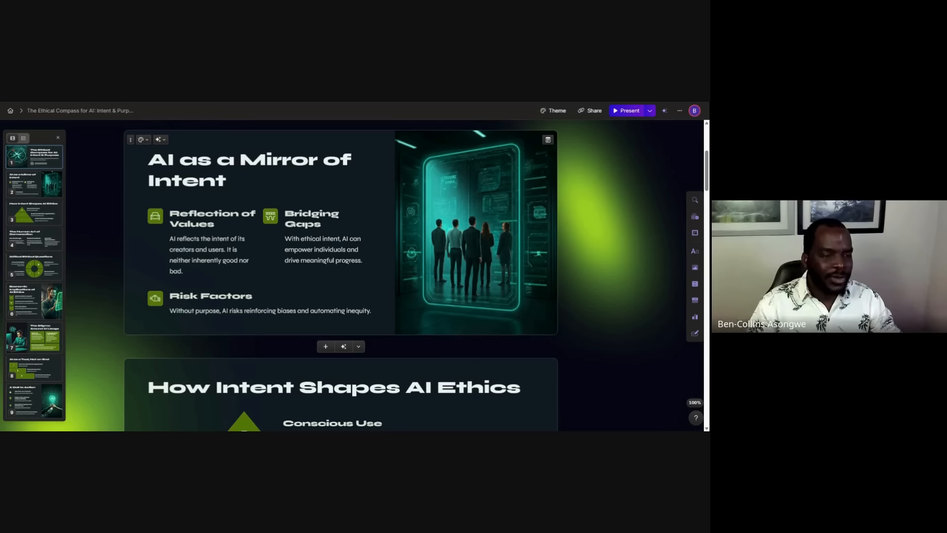
- Examine the pyramid diagram on the "How Intent Shapes AI Ethics" card
scroll(393, 207, down, 1)
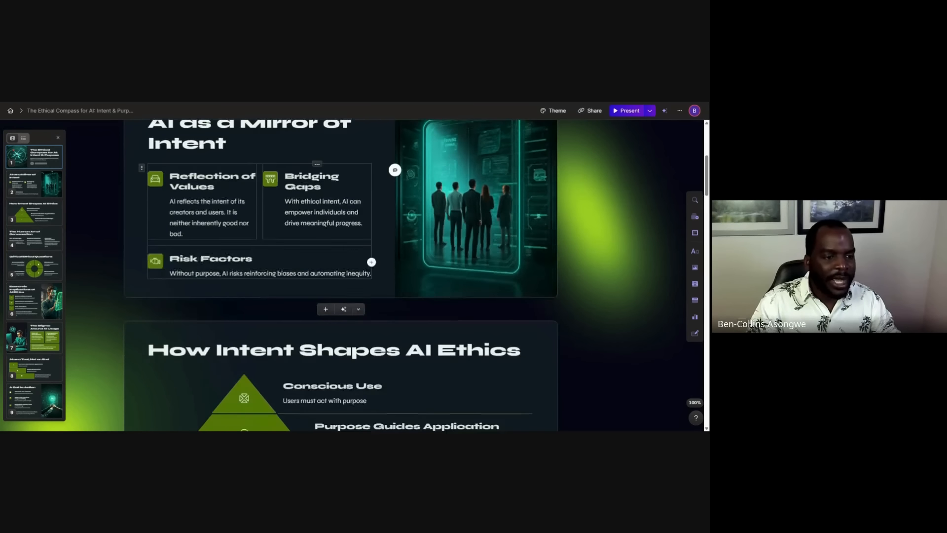
scroll(331, 267, down, 4)
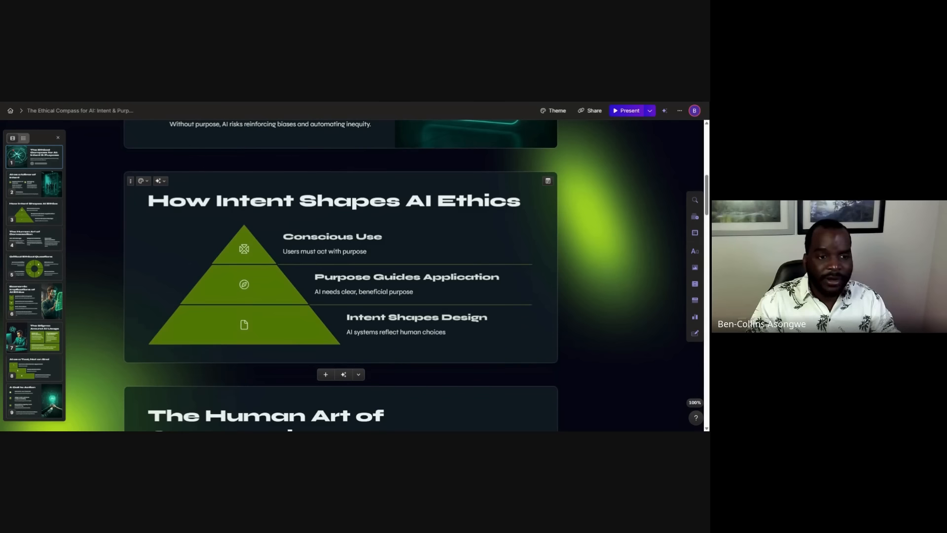
scroll(341, 276, down, 2)
scroll(341, 277, up, 2)
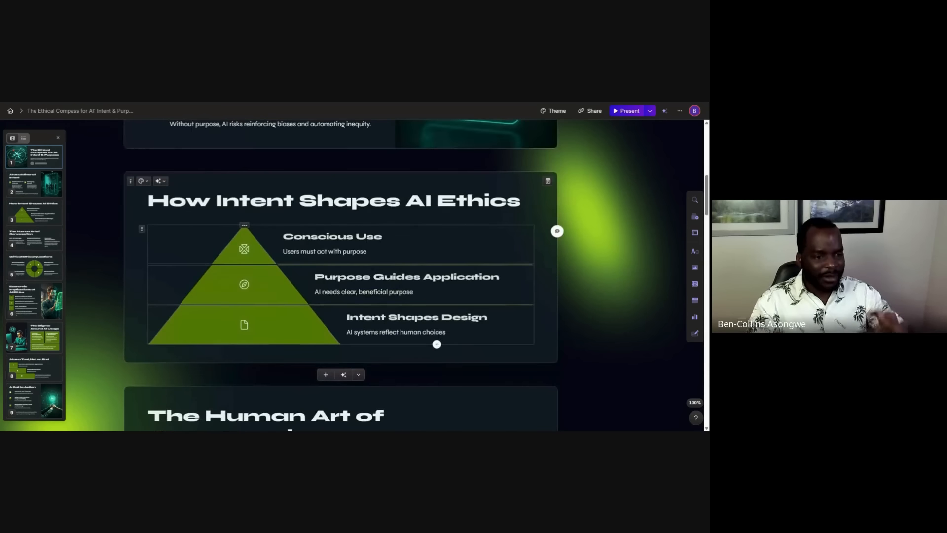